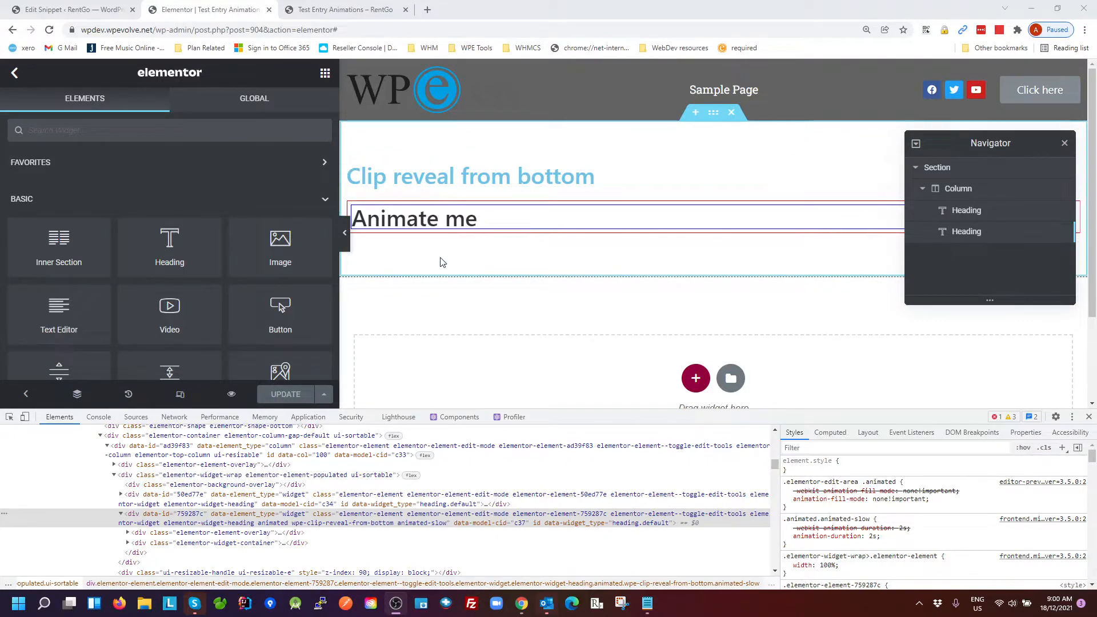
Switch to the published Test Entry Animations page and inspect the "Animate me" heading's widget container in the developer tools.
left_click(372, 11)
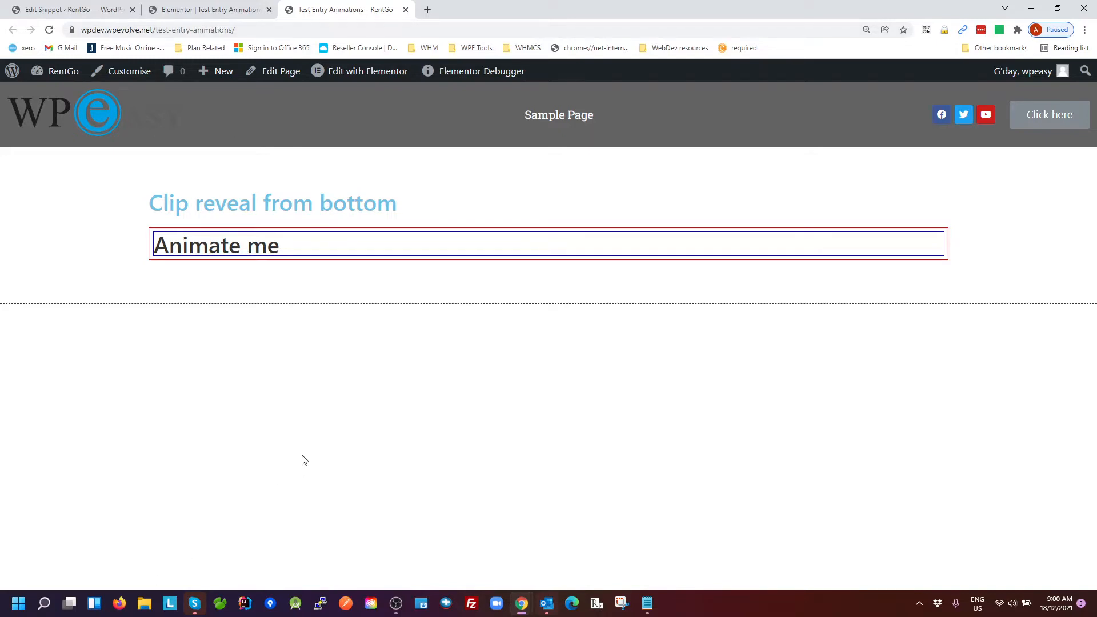
key("ctrl+shift+i")
left_click(9, 416)
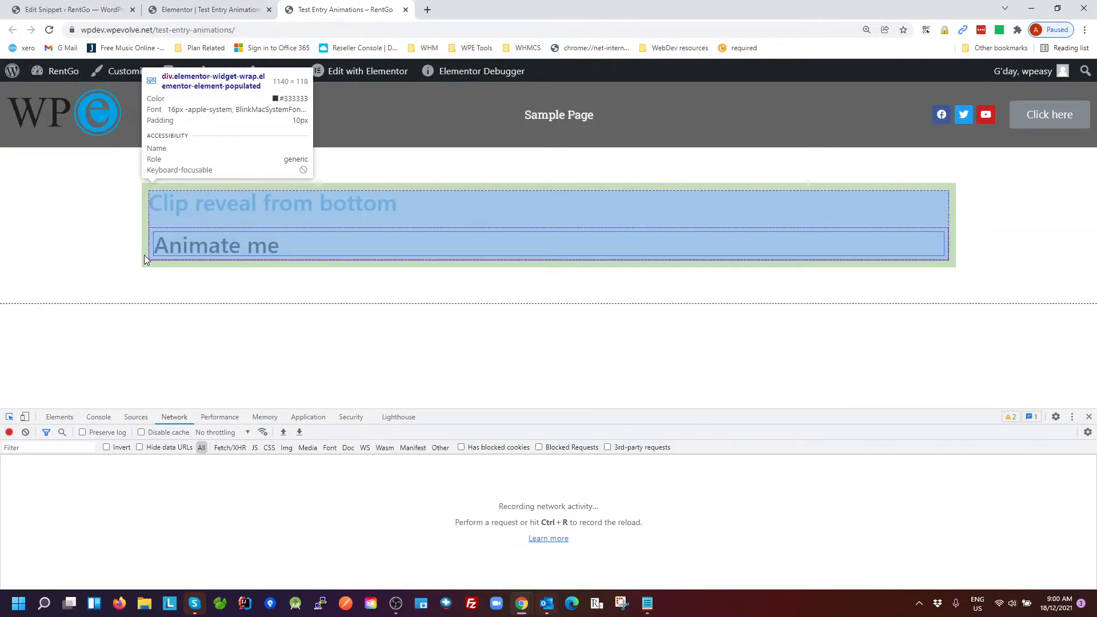
left_click(151, 254)
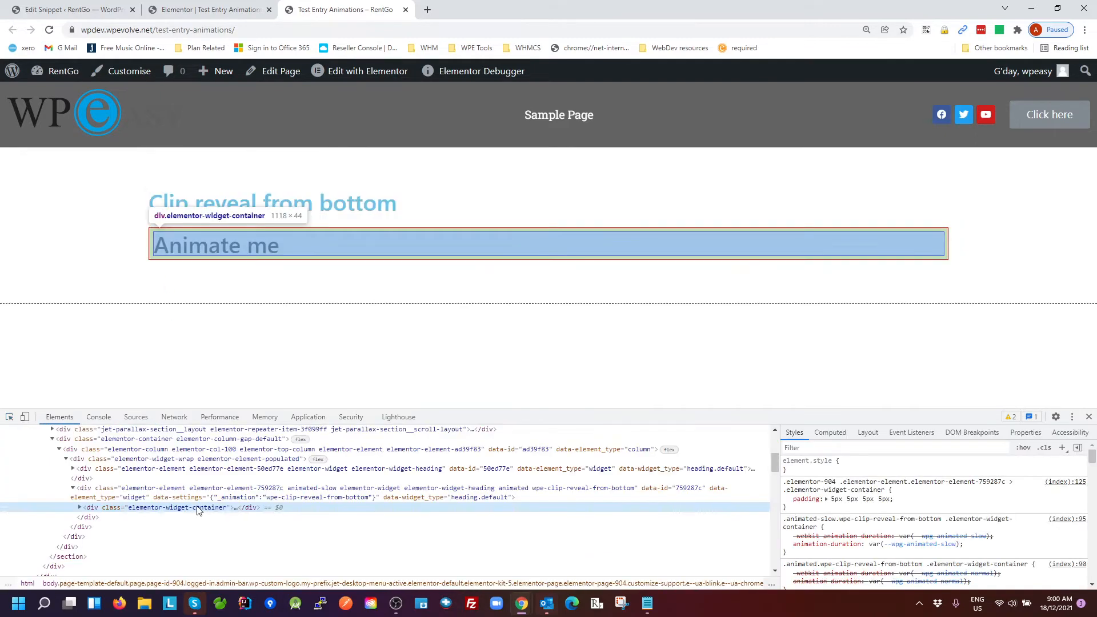
View the heading's wrapper and inner container elements in the markup, and reload the page to replay the entrance animation.
left_click(226, 490)
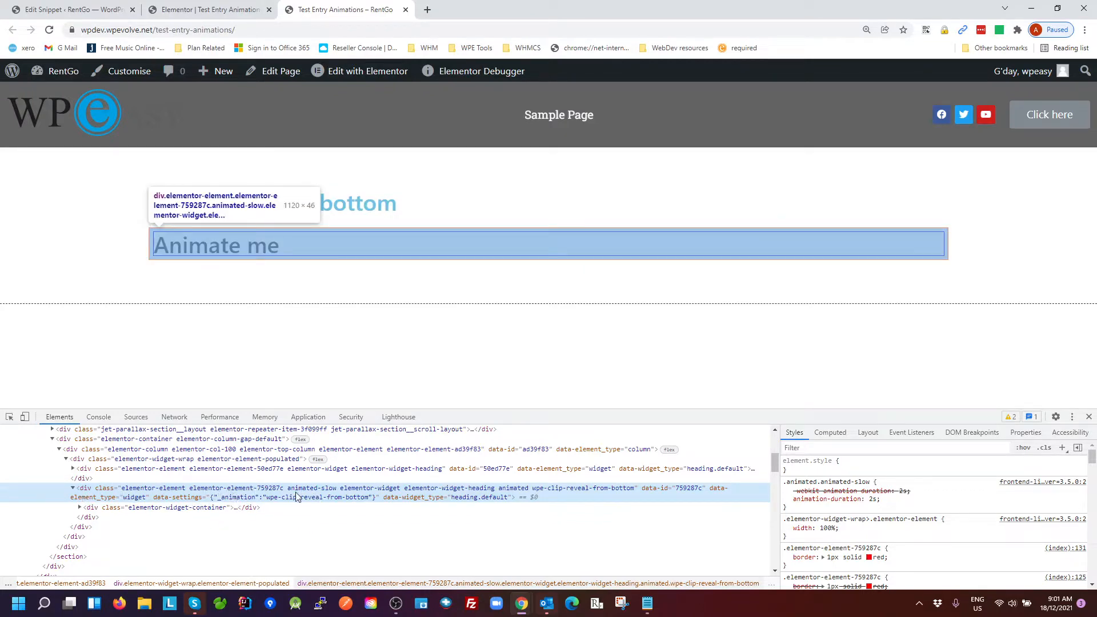
key("Down")
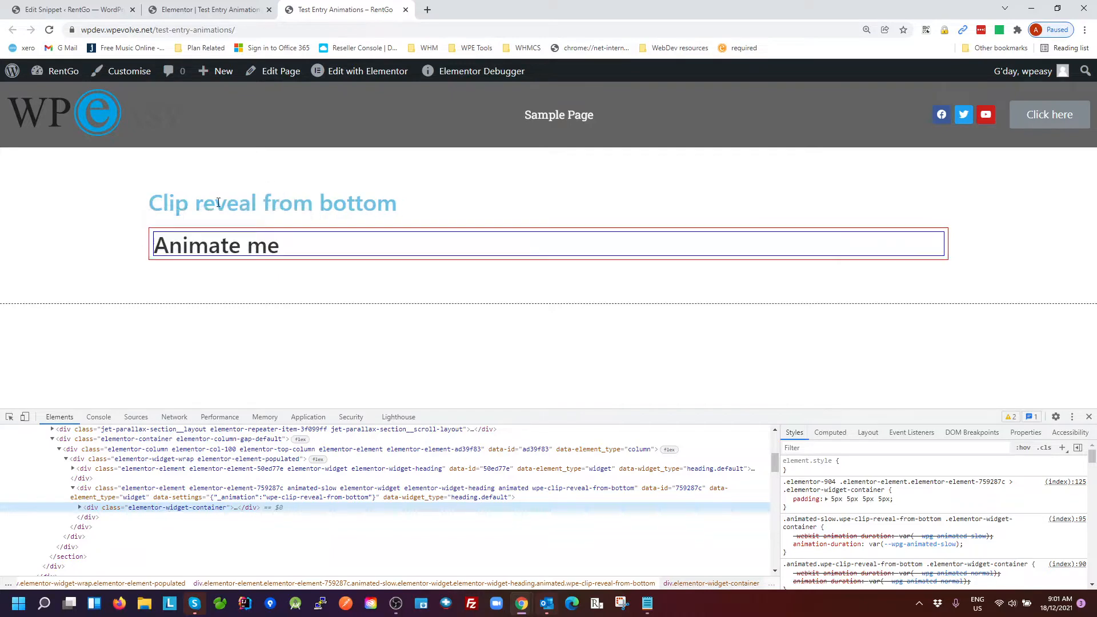
left_click(49, 30)
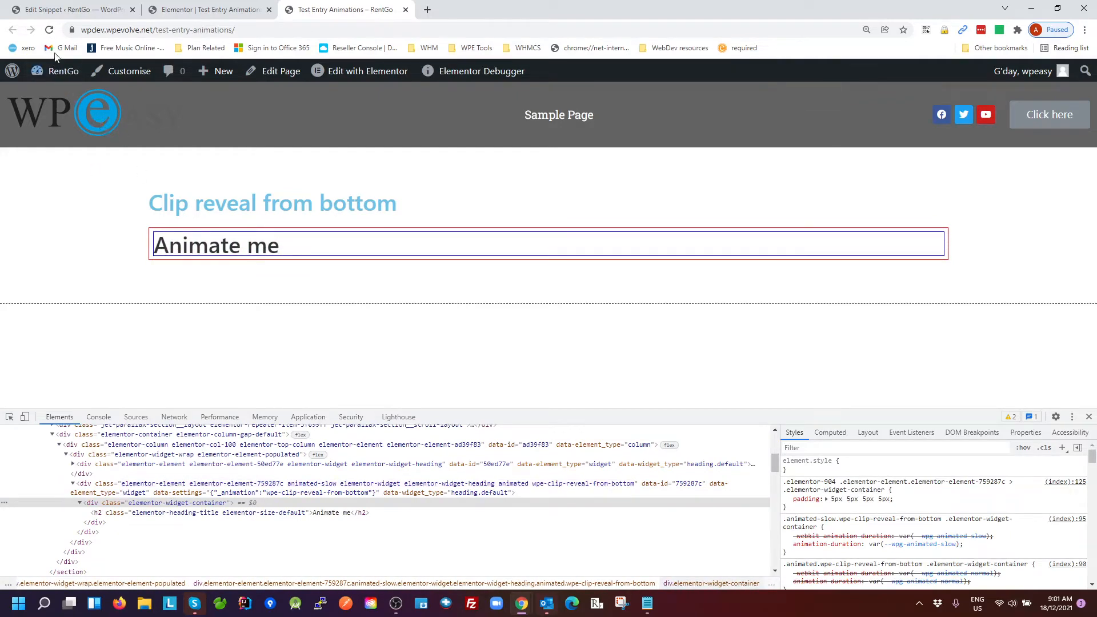
left_click(49, 29)
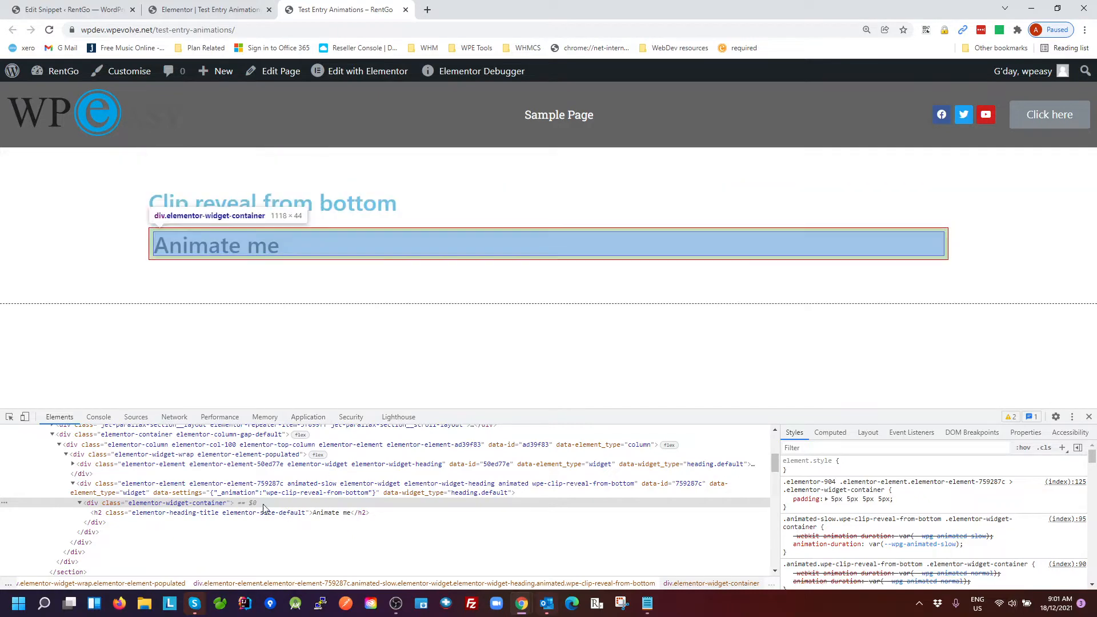
Examine the class list on the "Animate me" heading's wrapper div without changing it.
left_click(347, 489)
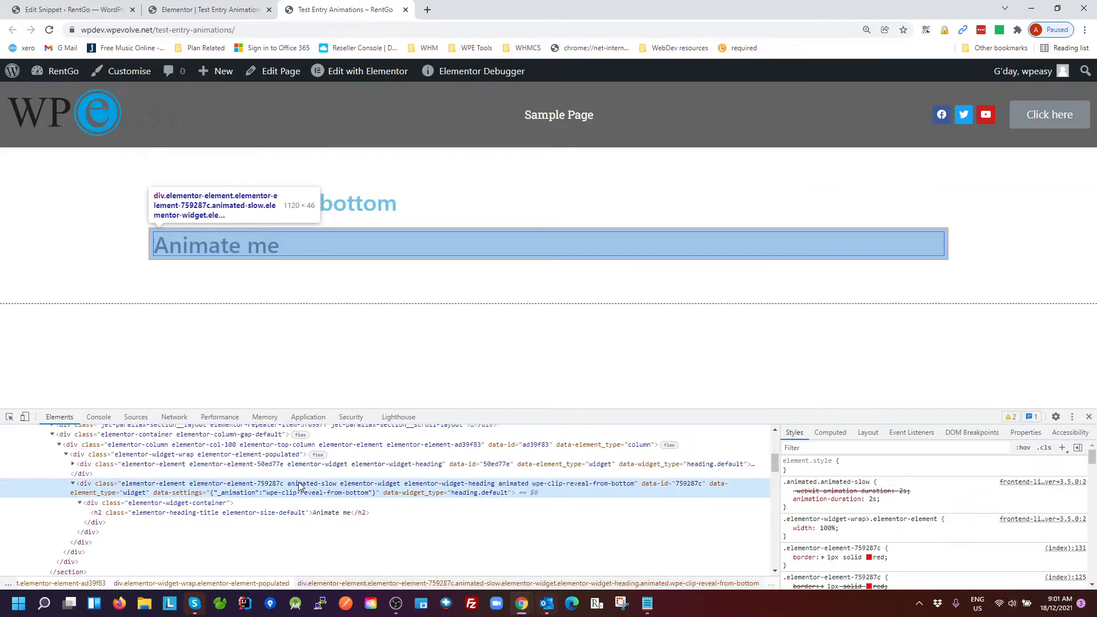
double_click(308, 485)
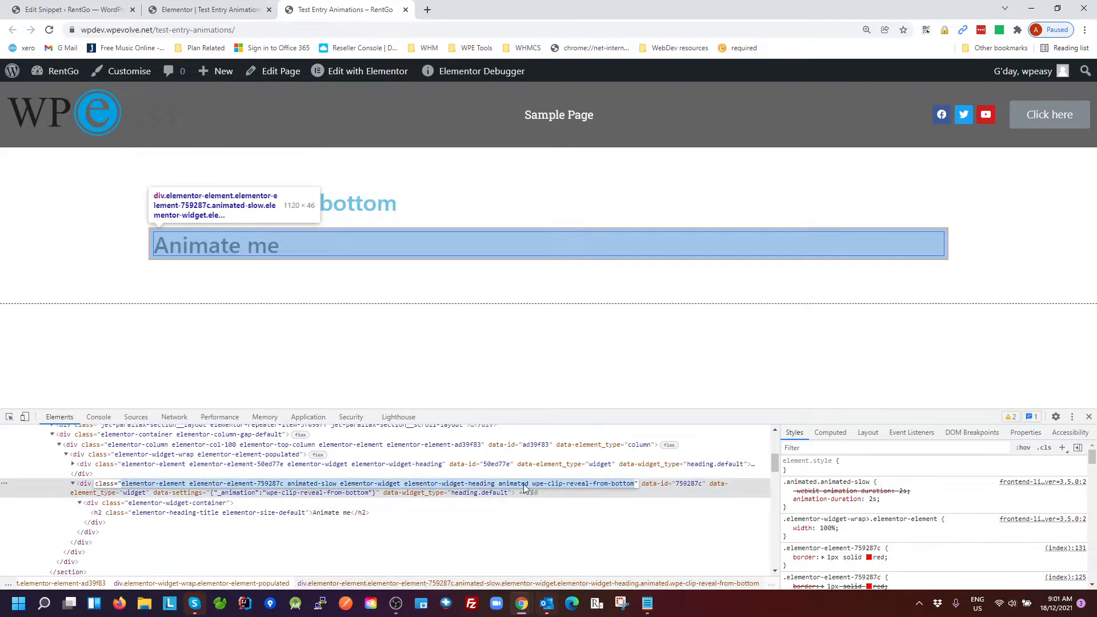
left_click(313, 483)
left_click(119, 494)
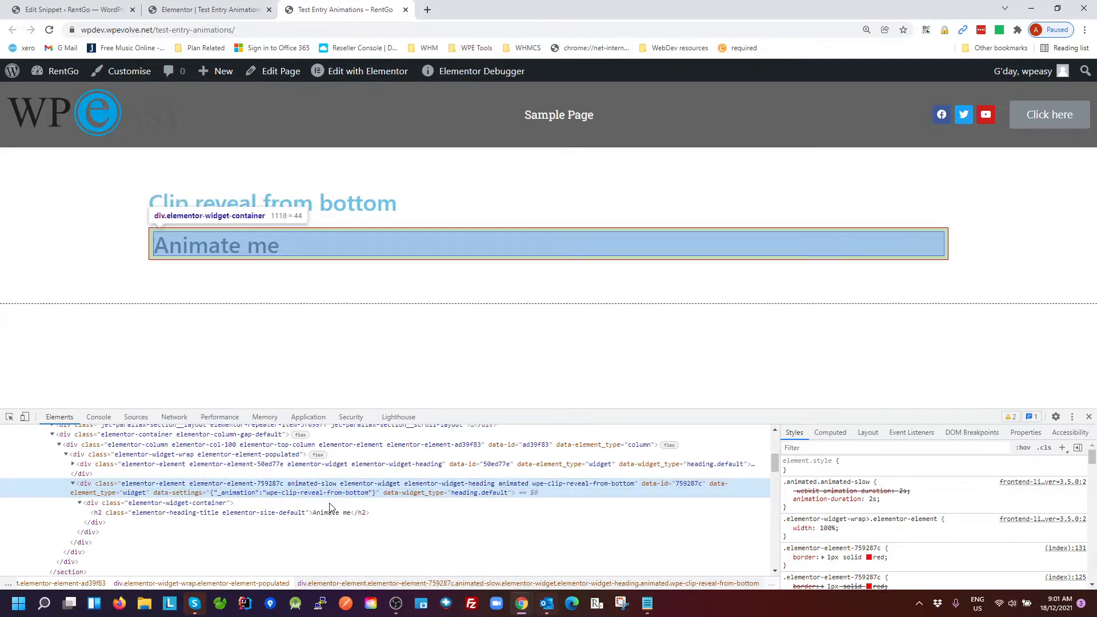
Review the wrapper's CSS rules, highlight the .animated.animated-slow selector, and select the inner elementor-widget-container div.
scroll(882, 513, "down", 2)
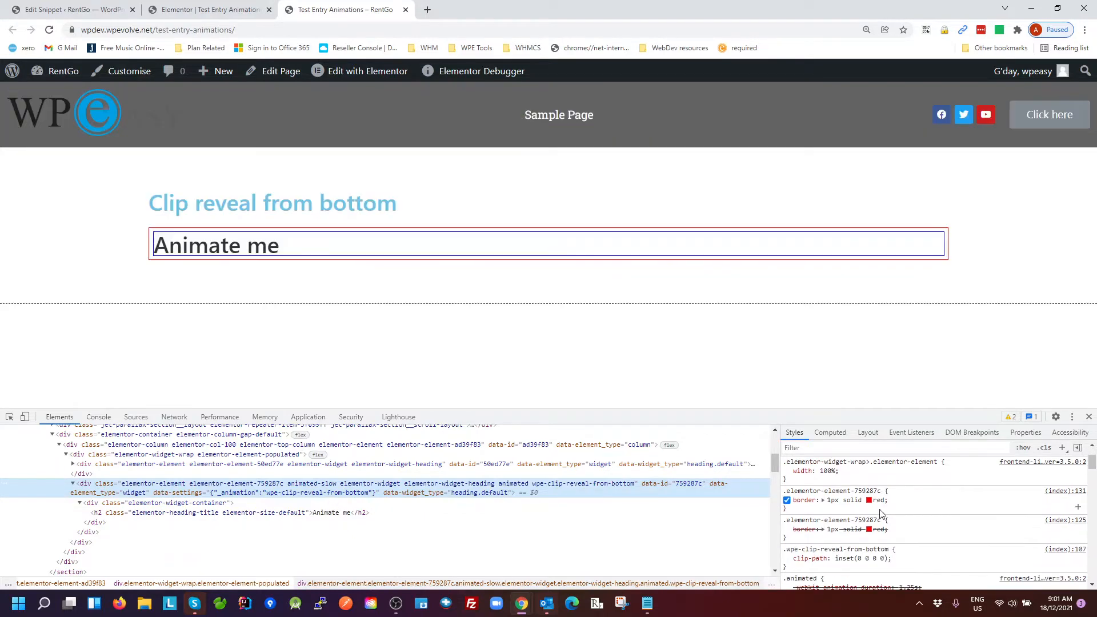
scroll(881, 517, "down", 4)
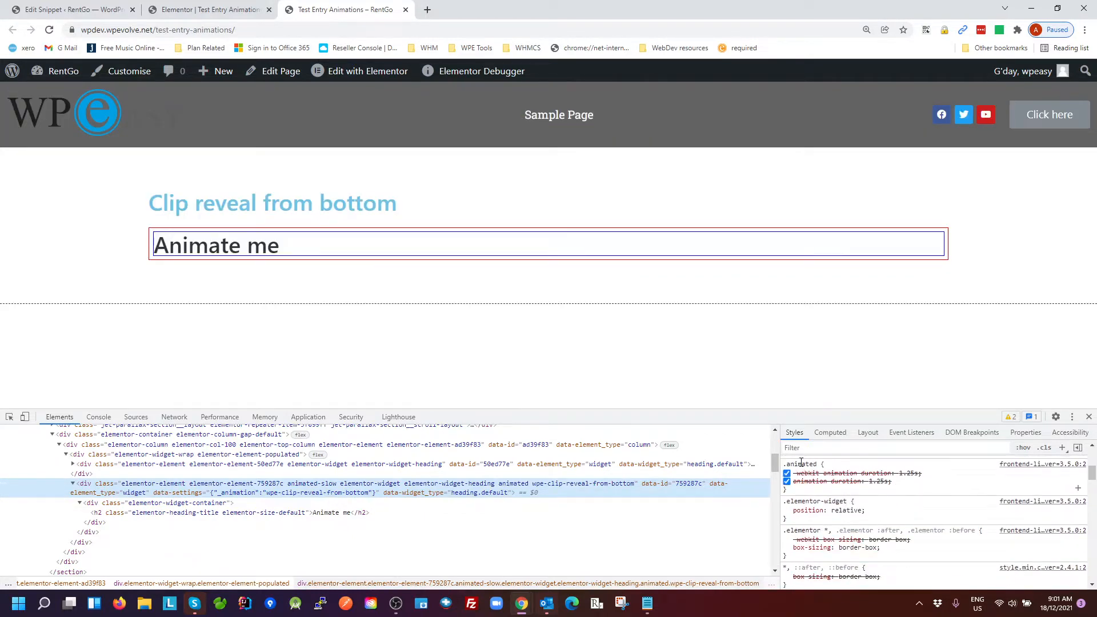
scroll(866, 516, "up", 4)
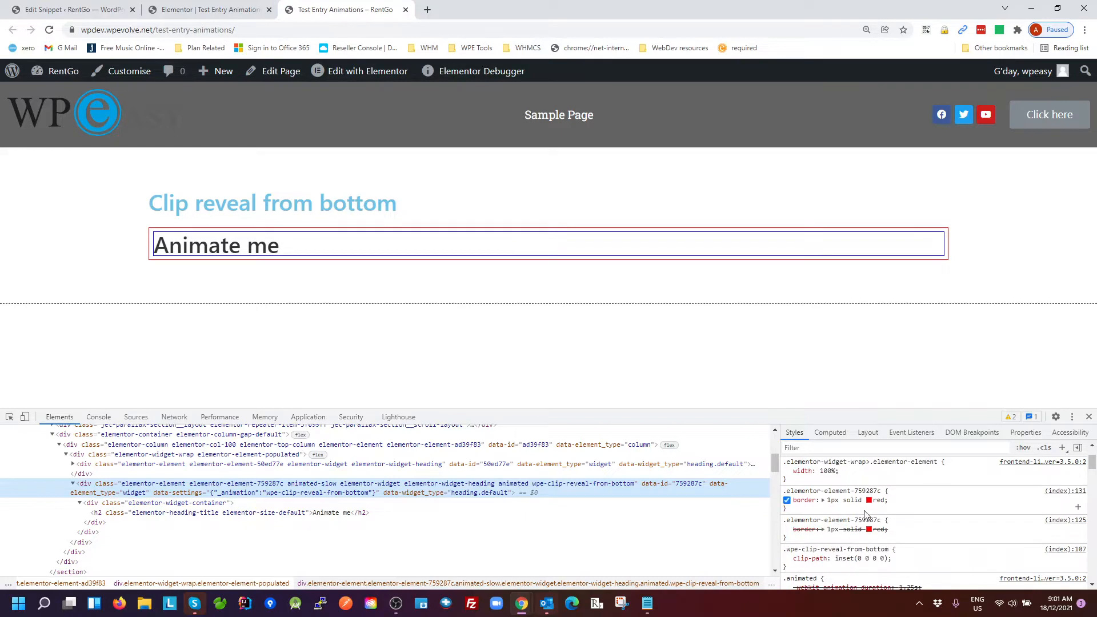
scroll(865, 514, "up", 2)
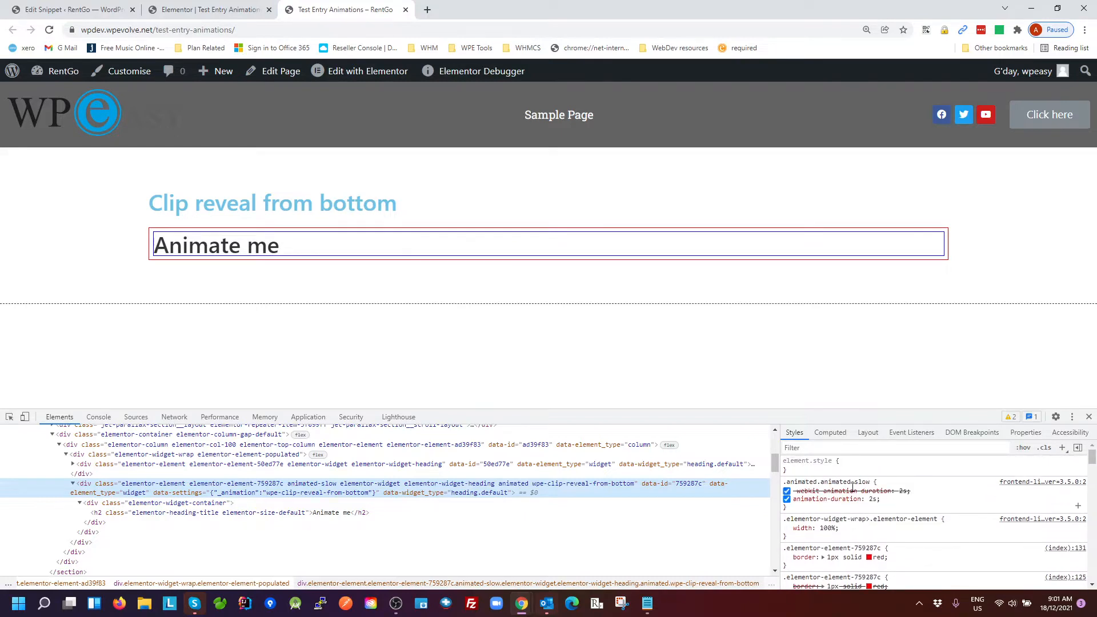
left_click_drag(869, 486, 801, 483)
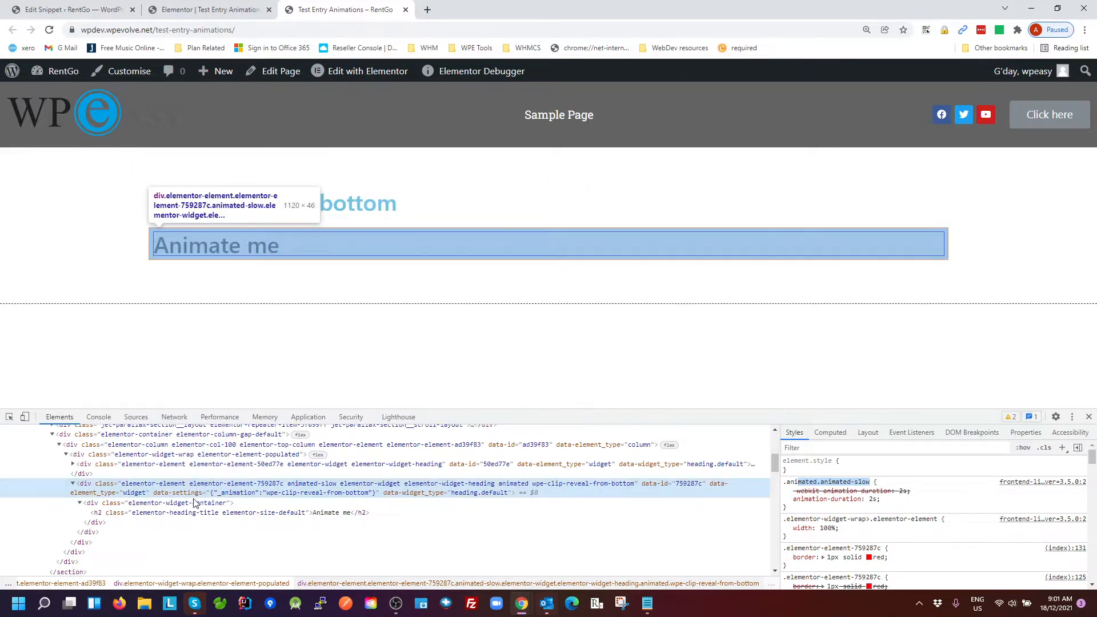
left_click(172, 503)
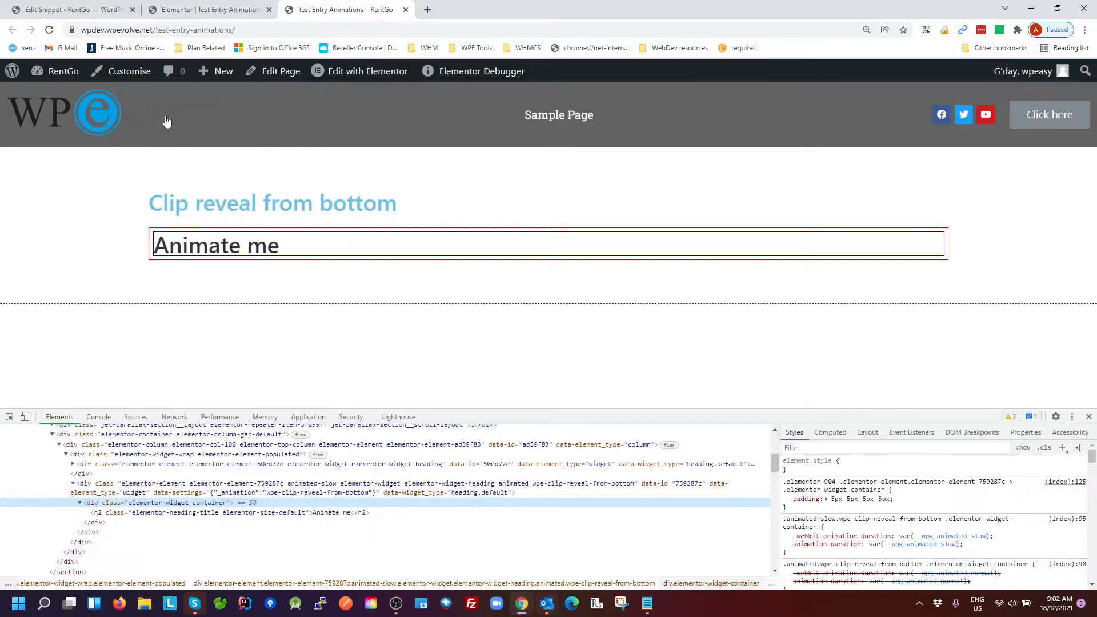
In the Elementor editor, close the developer tools and view the "Animate me" heading's Motion Effects settings, including the animation duration choices.
left_click(196, 17)
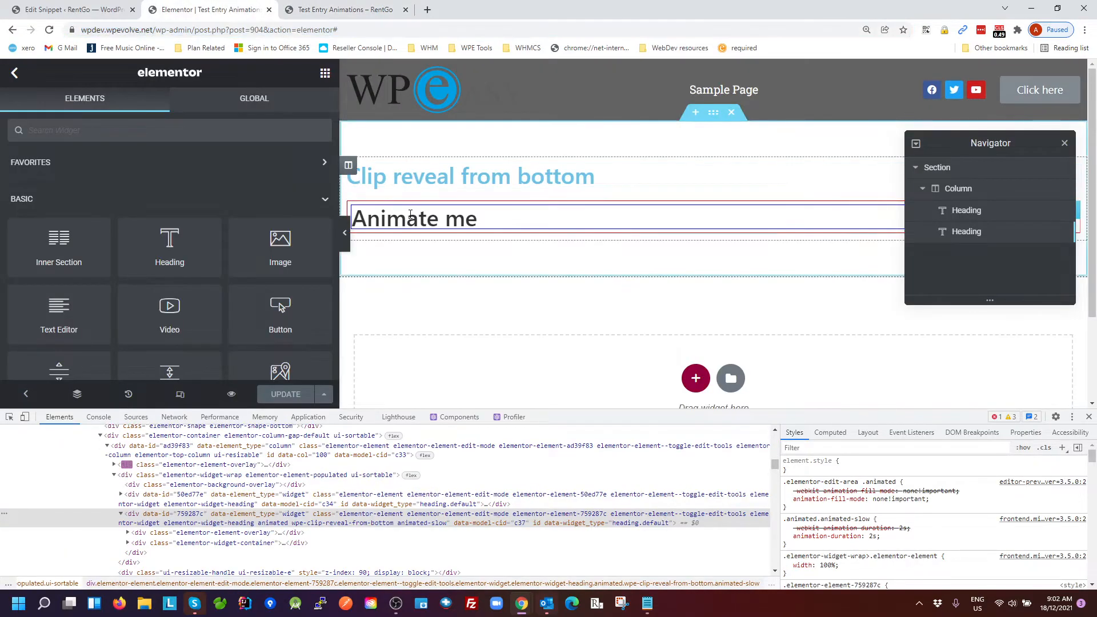
left_click(367, 217)
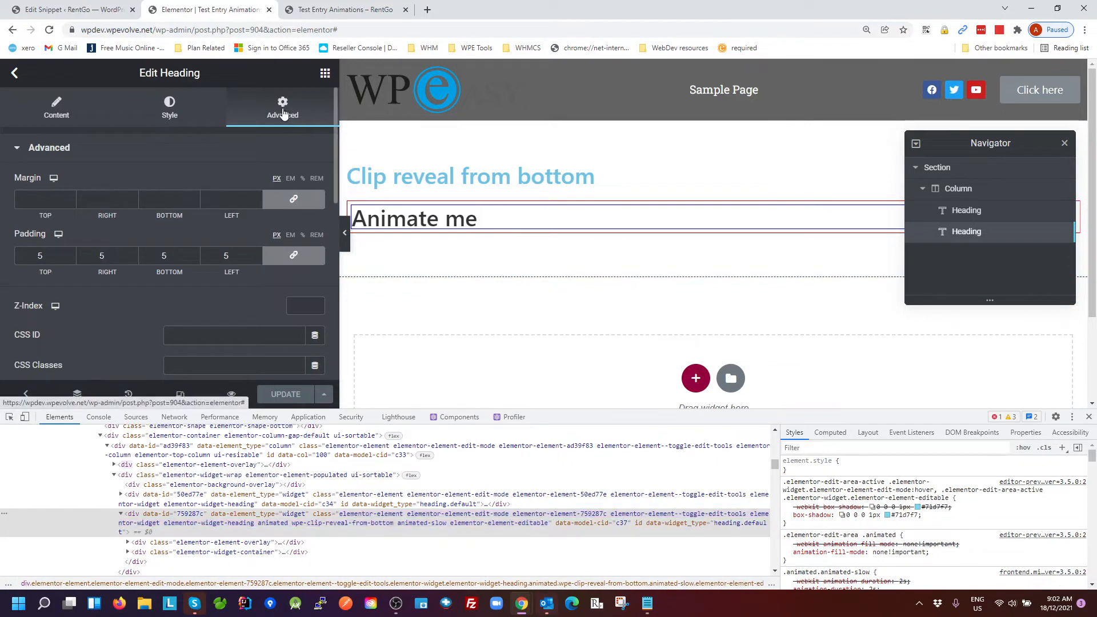
left_click(1088, 416)
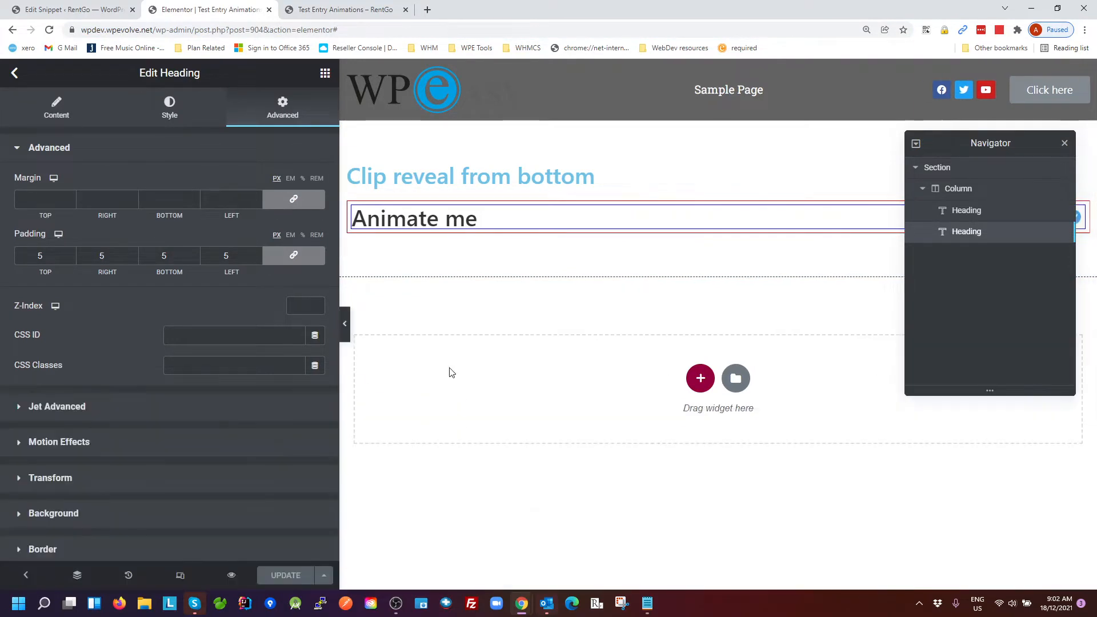
left_click(230, 451)
left_click(228, 411)
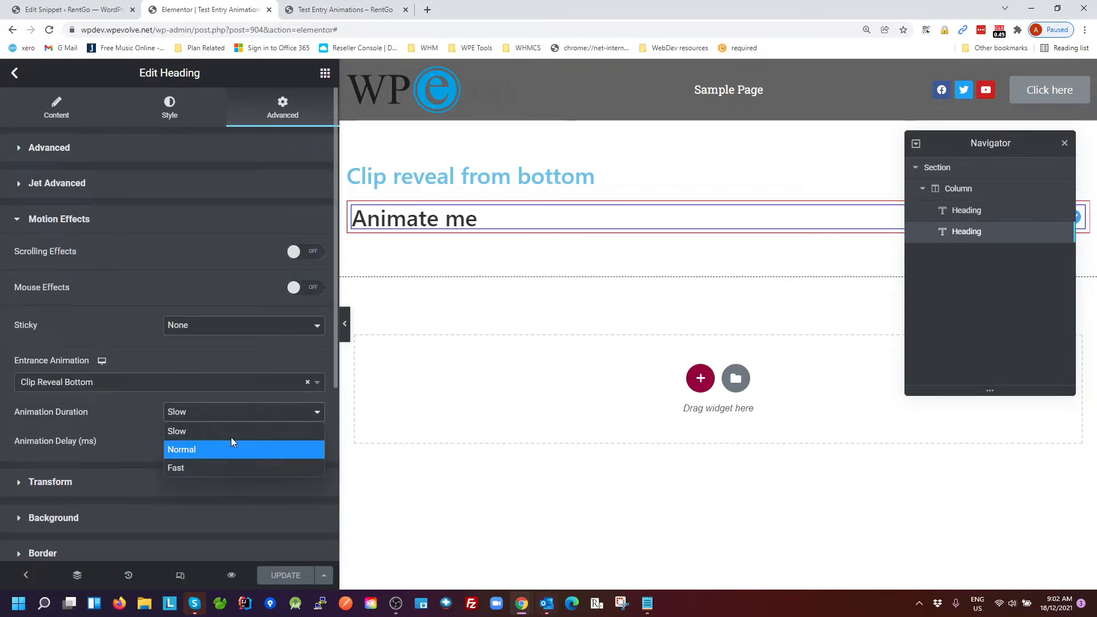
left_click(115, 410)
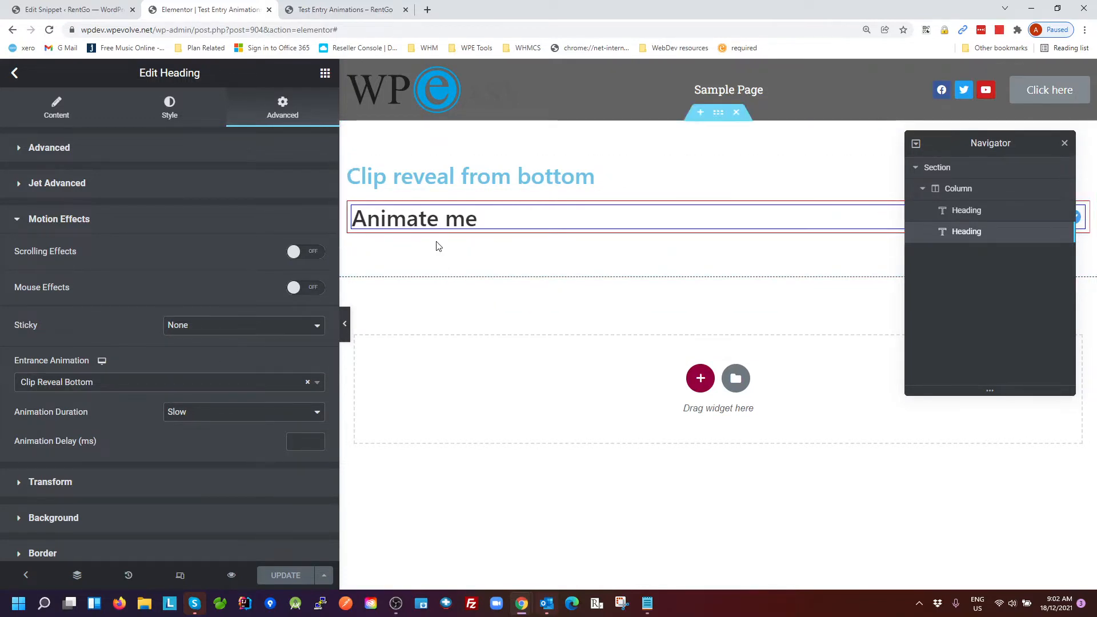
left_click(500, 218)
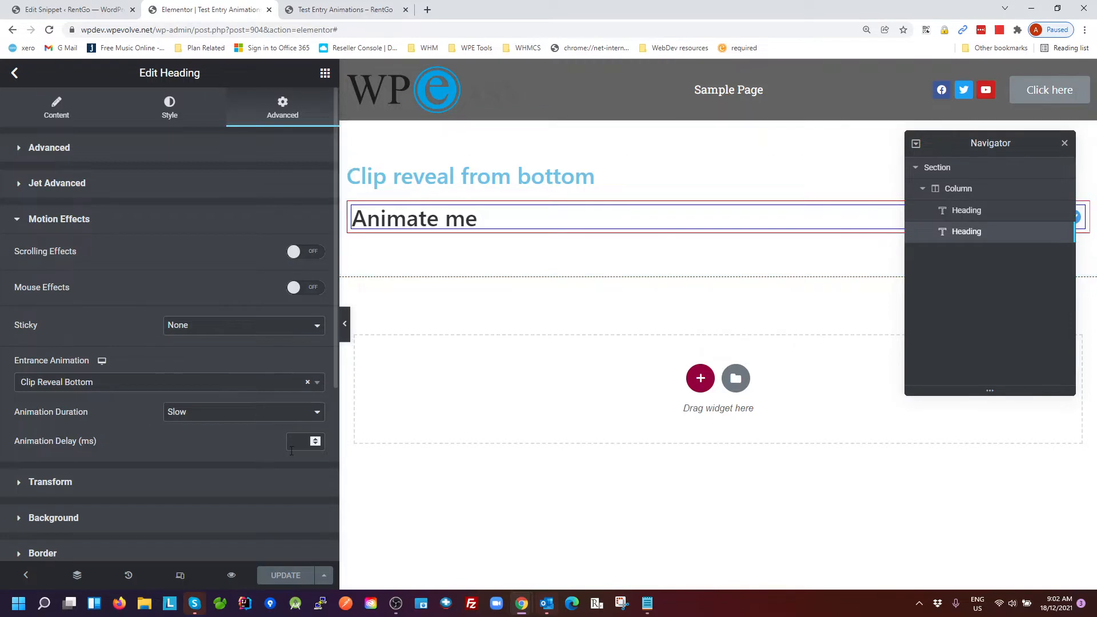
Open the heading's Custom CSS and examine the border rules for the wrapper element and the h2.
scroll(286, 271, "down", 5)
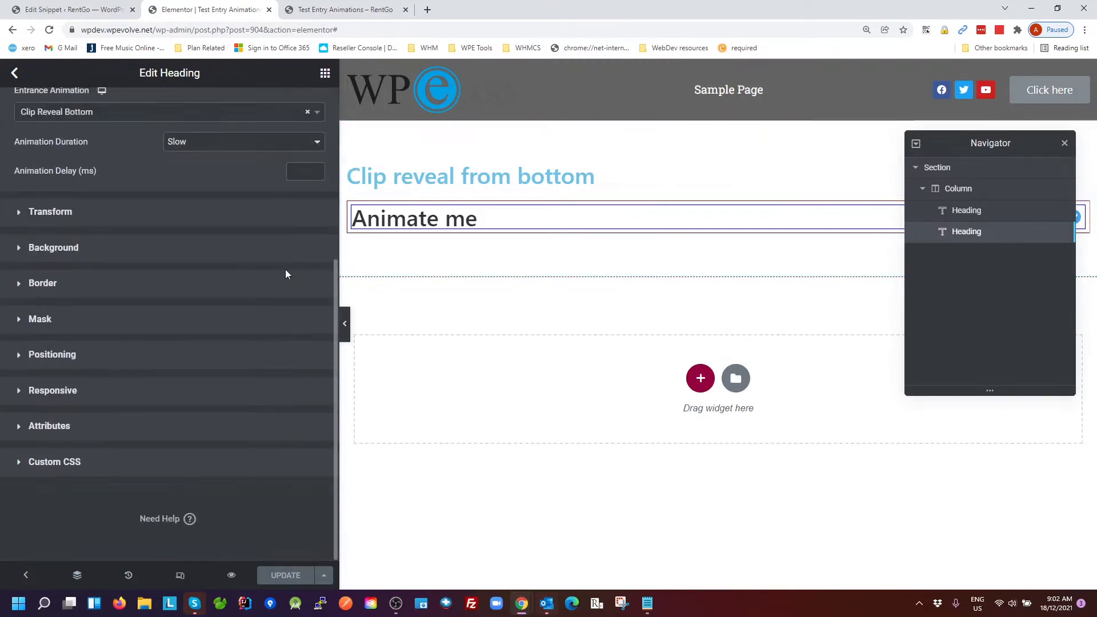
left_click(178, 461)
scroll(176, 467, "down", 5)
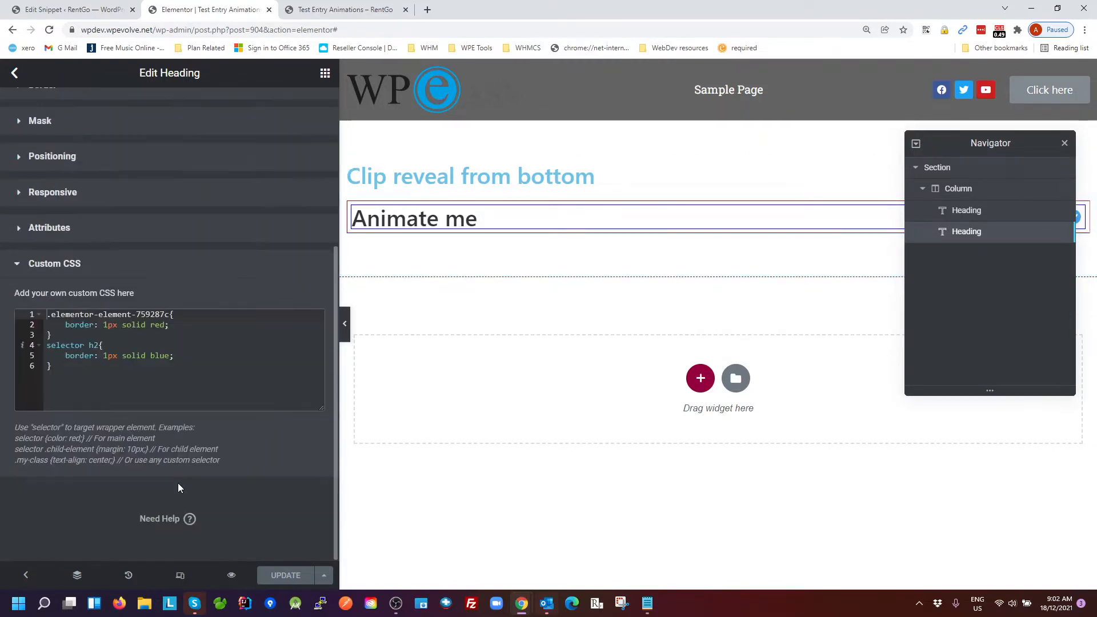
left_click_drag(52, 335, 46, 315)
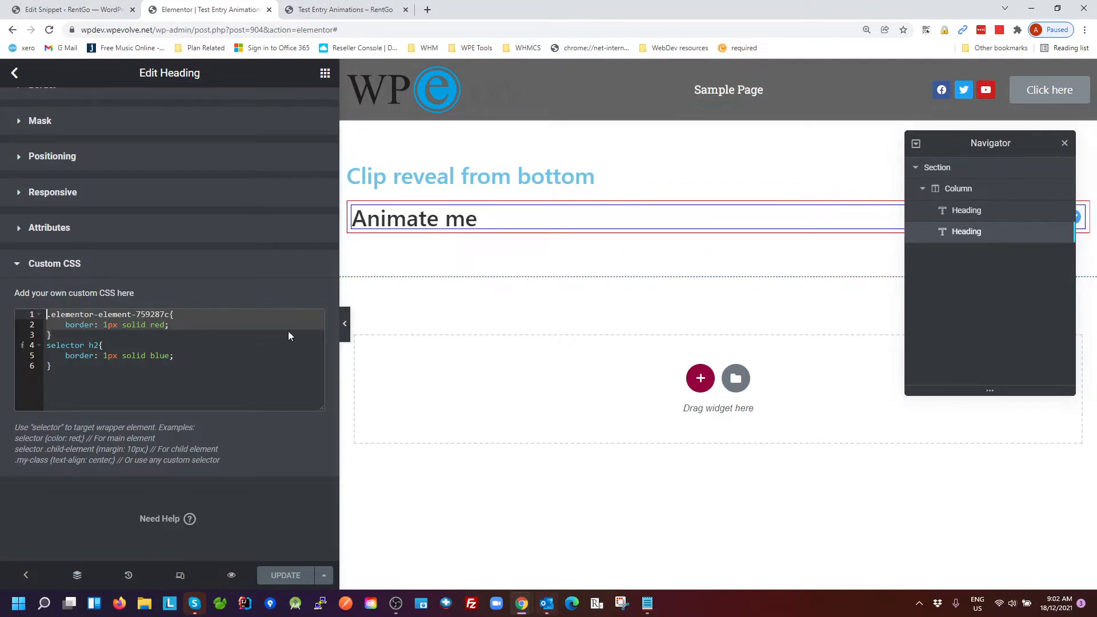
left_click(92, 345)
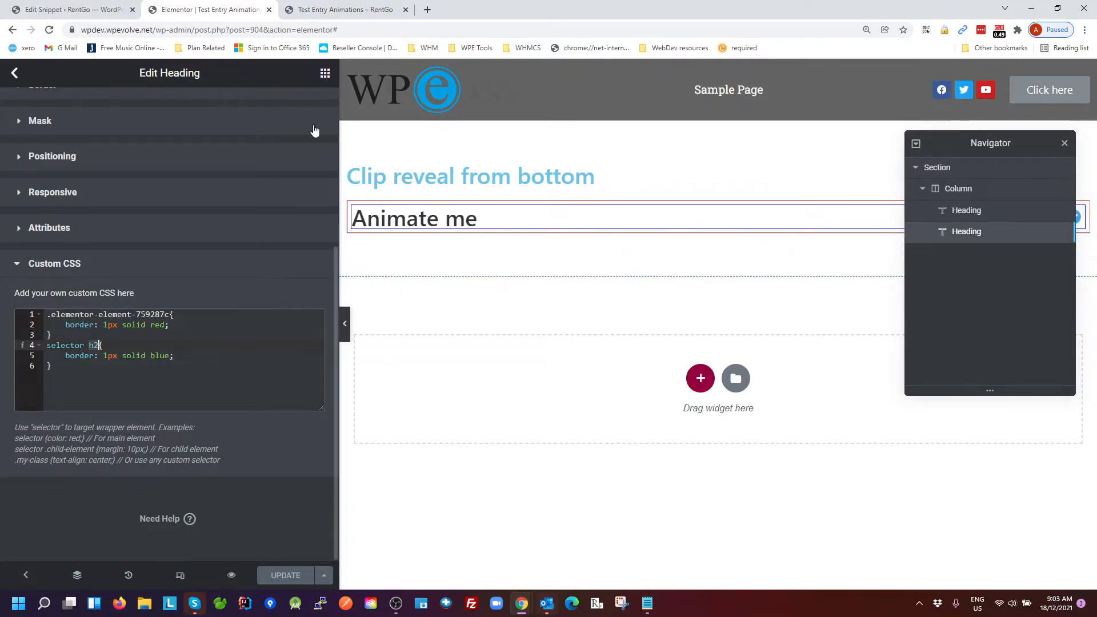
View the margin and padding settings in the heading's Advanced section.
scroll(314, 131, "up", 5)
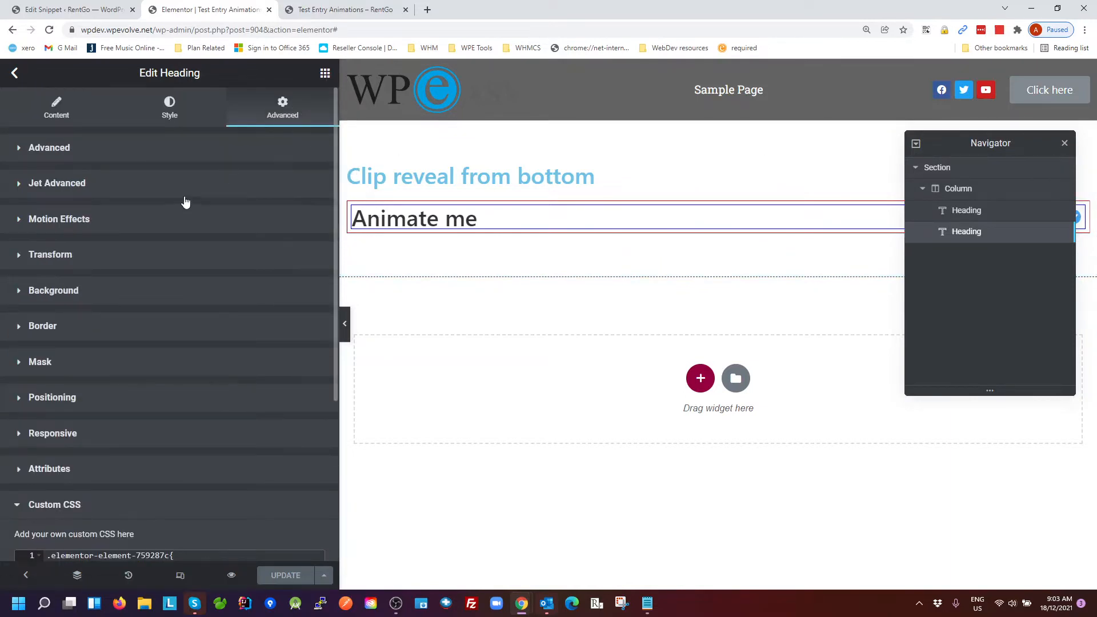
left_click(111, 150)
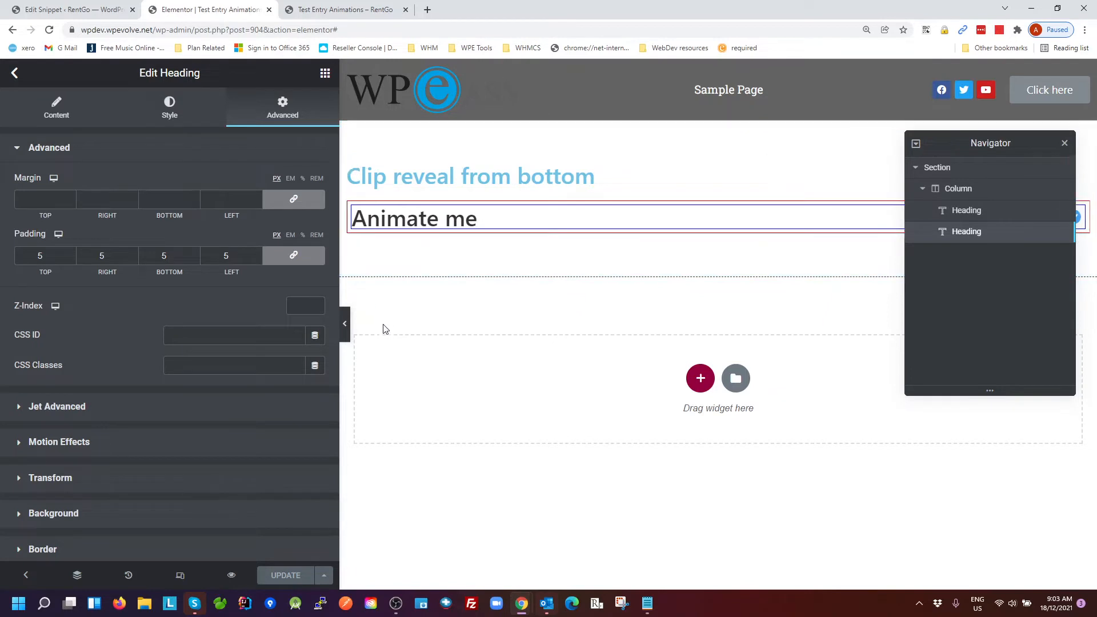
scroll(115, 172, "down", 5)
Open the Custom CSS in Elementor's Site Settings and widen the editing panel so the code lines fit.
left_click(15, 73)
left_click(57, 141)
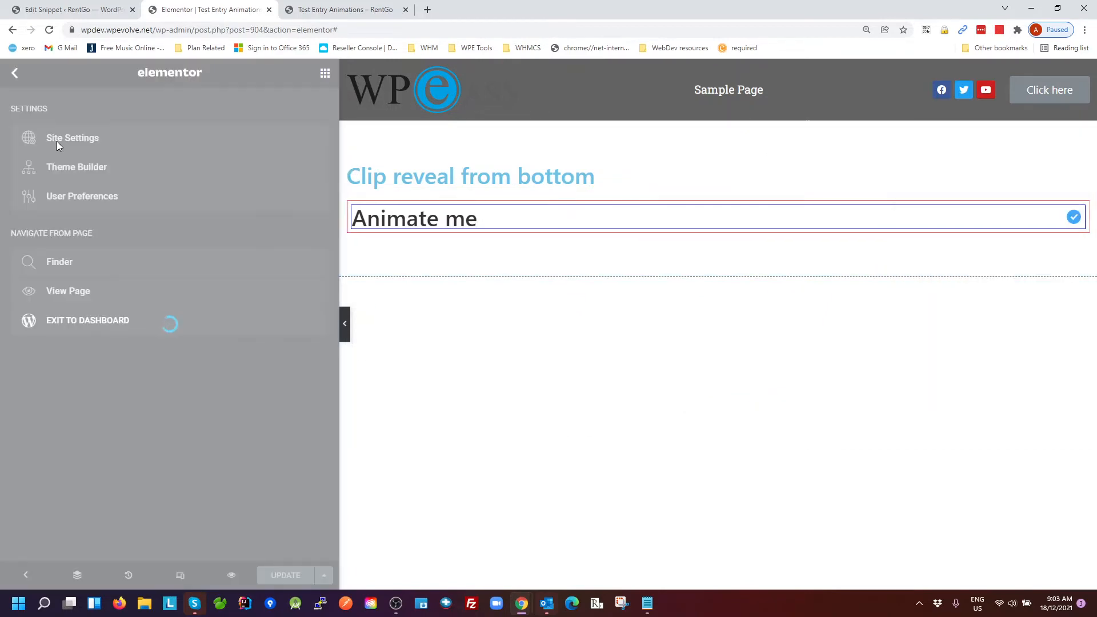
scroll(143, 343, "down", 3)
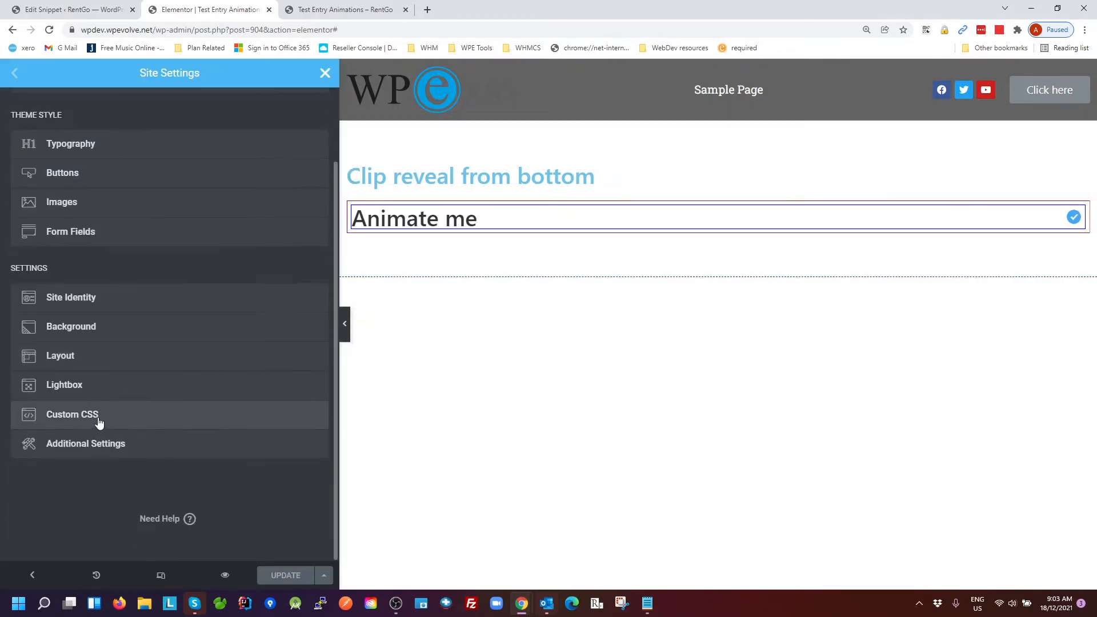
left_click(98, 420)
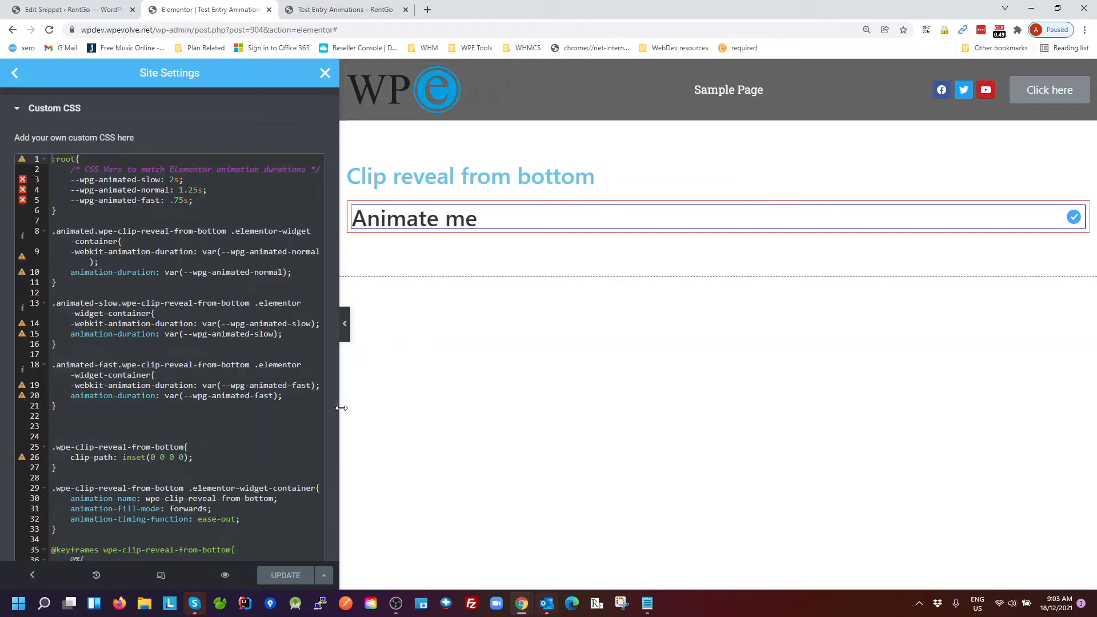
left_click_drag(342, 424, 444, 425)
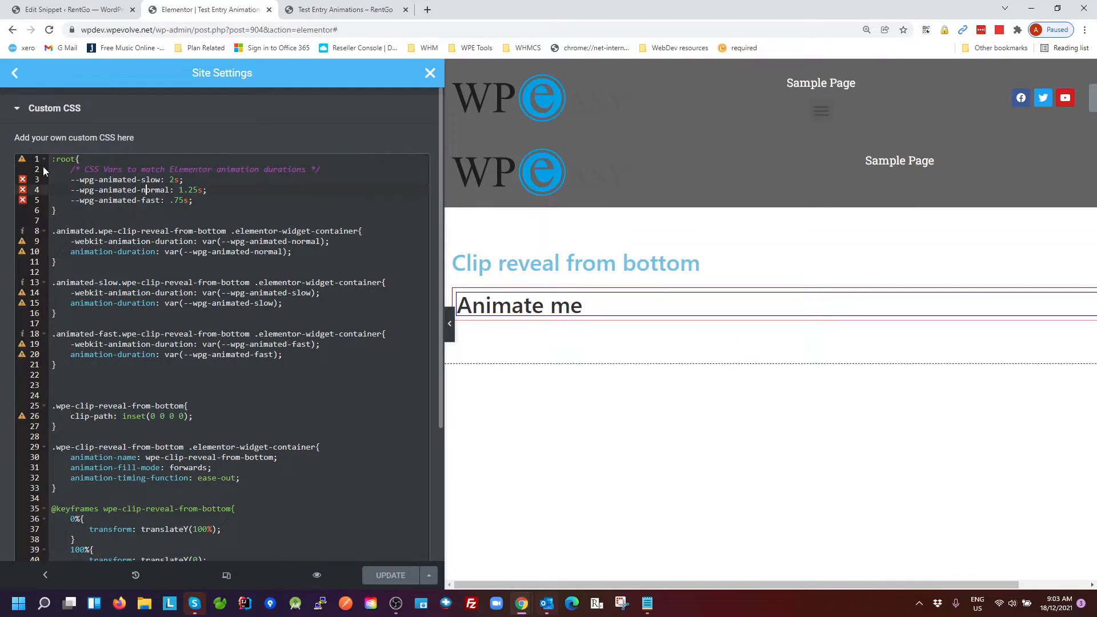
Examine the slow, normal and fast animation duration variables in the :root rule of the site-wide CSS.
left_click(171, 204)
left_click(161, 179)
left_click(189, 189)
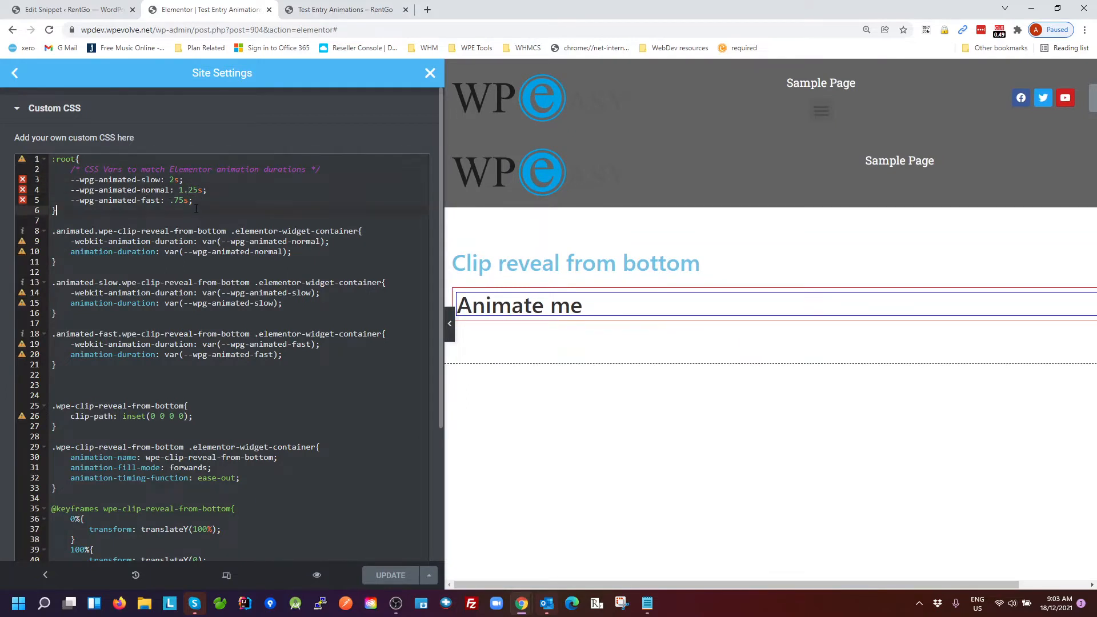
left_click_drag(202, 204, 70, 181)
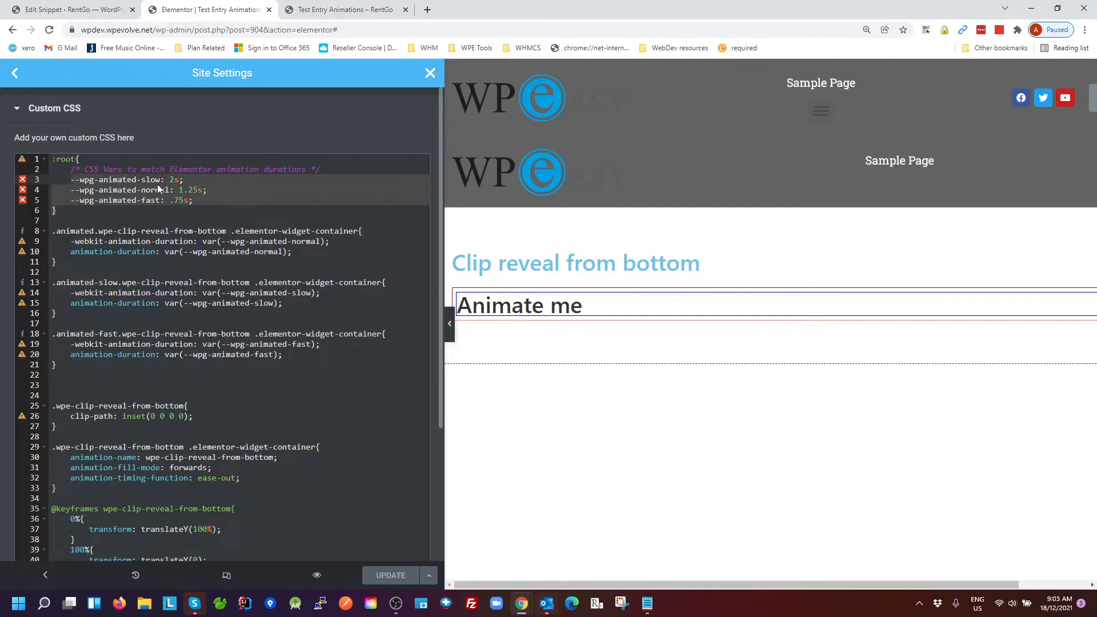
double_click(280, 169)
left_click(258, 197)
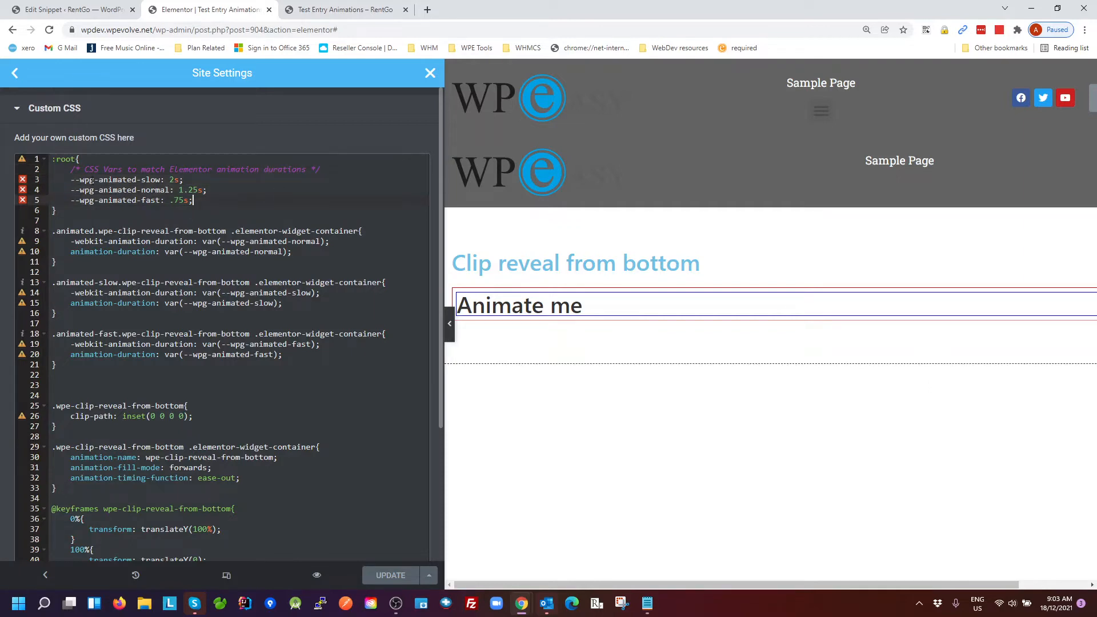
Examine the :root duration variables and the .animated, .animated-slow and .animated-fast selectors in the site-wide Custom CSS.
left_click_drag(72, 182, 194, 201)
left_click(218, 213)
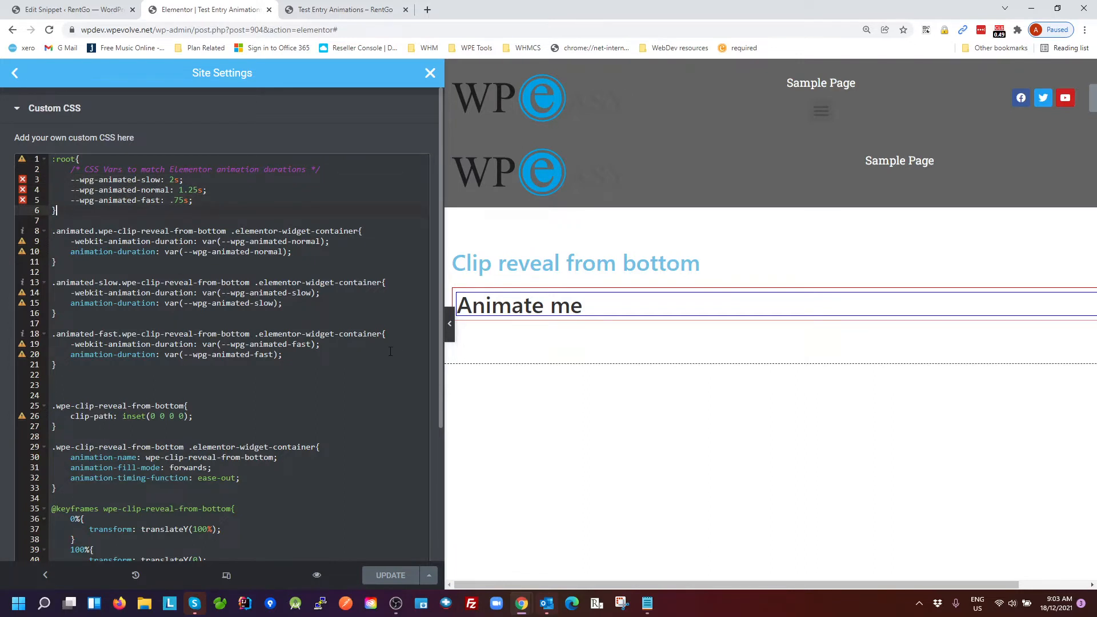
double_click(546, 310)
left_click_drag(94, 230, 52, 232)
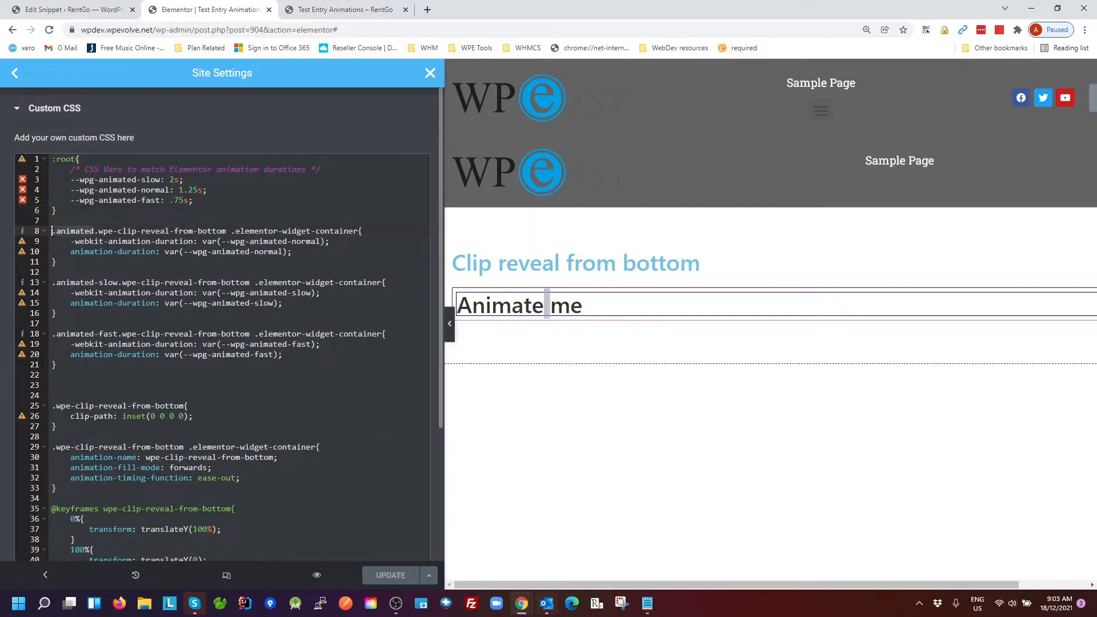
left_click(117, 282)
left_click(113, 334)
Examine the .animated rule's wpe-clip-reveal-from-bottom class, .elementor-widget-container target and animation-duration declaration.
left_click_drag(99, 231, 222, 231)
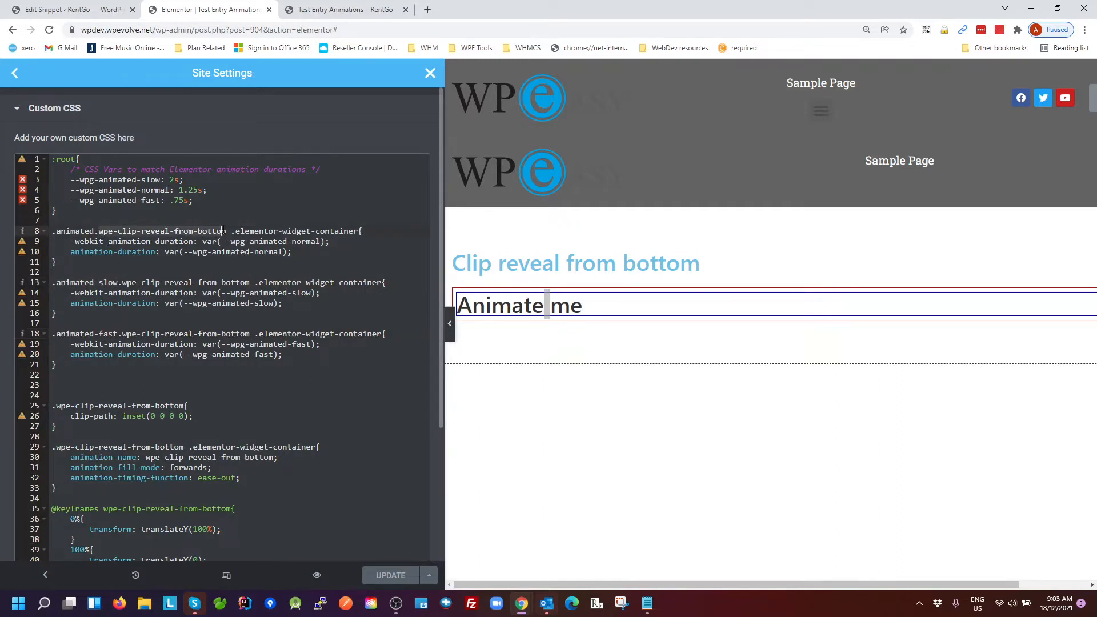
left_click(260, 232)
left_click_drag(231, 231, 360, 231)
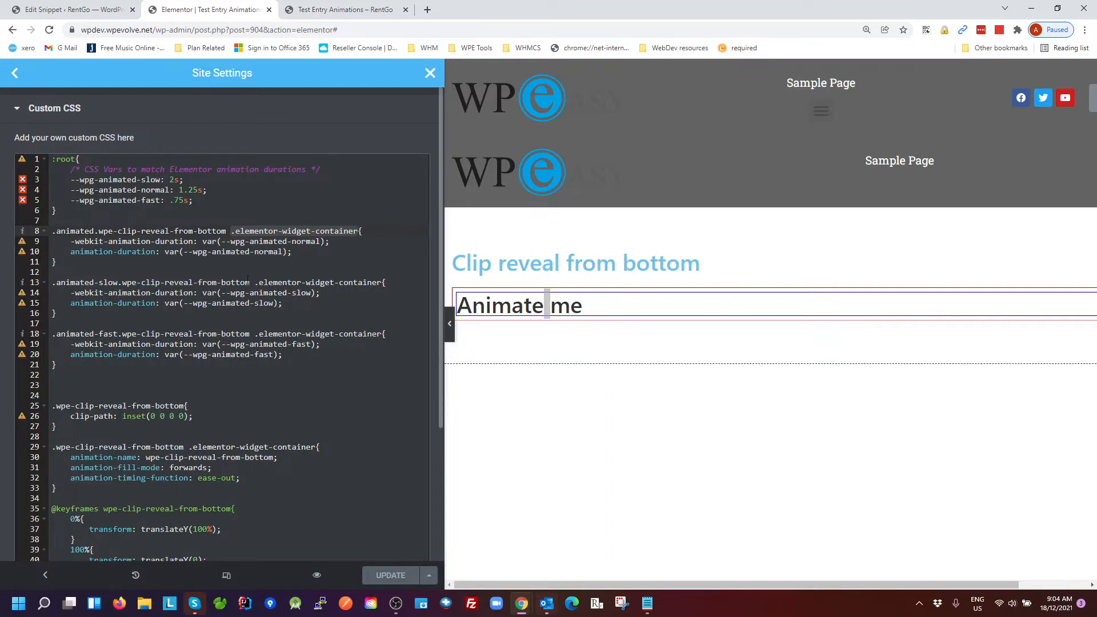
left_click_drag(71, 252, 142, 253)
left_click(264, 252)
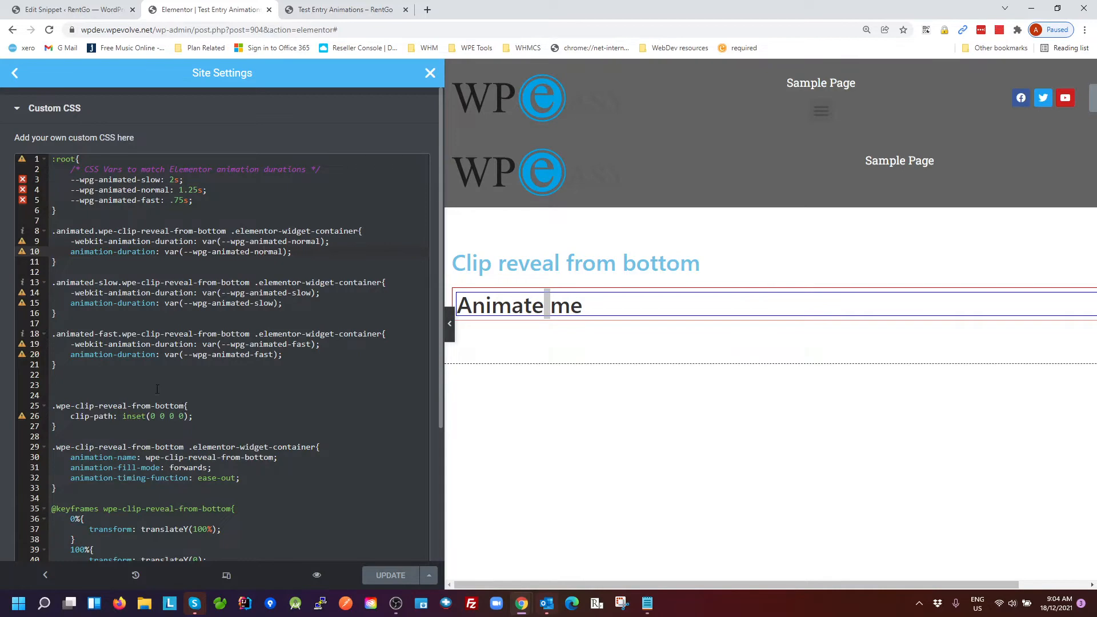
Remove one blank line above the .wpe-clip-reveal-from-bottom rule that holds the clip-path in the Custom CSS.
scroll(292, 404, "down", 3)
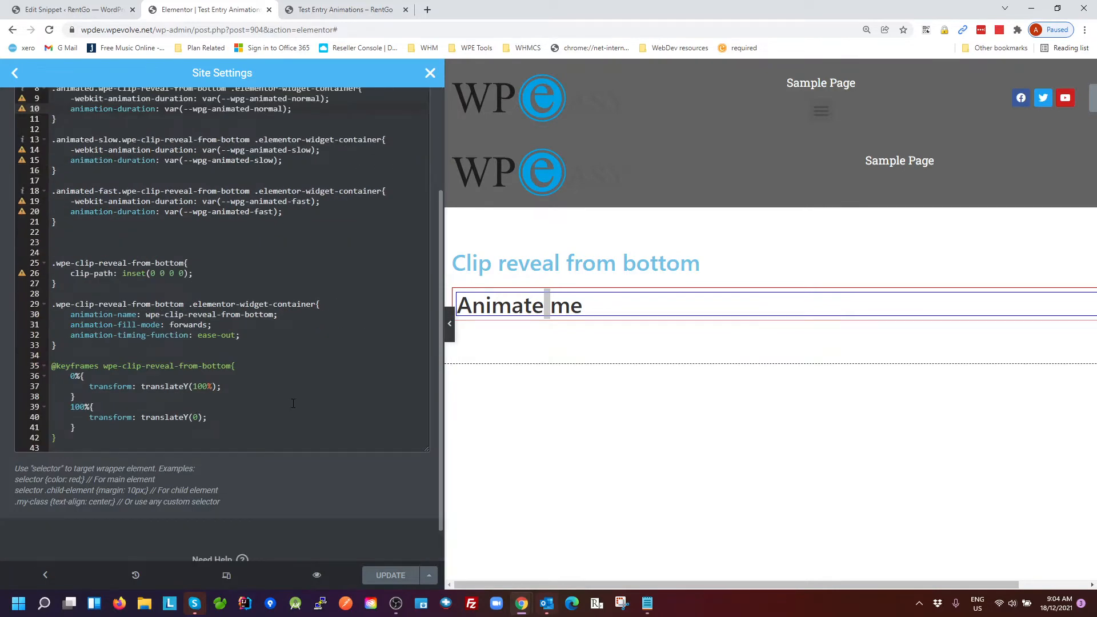
scroll(295, 403, "up", 3)
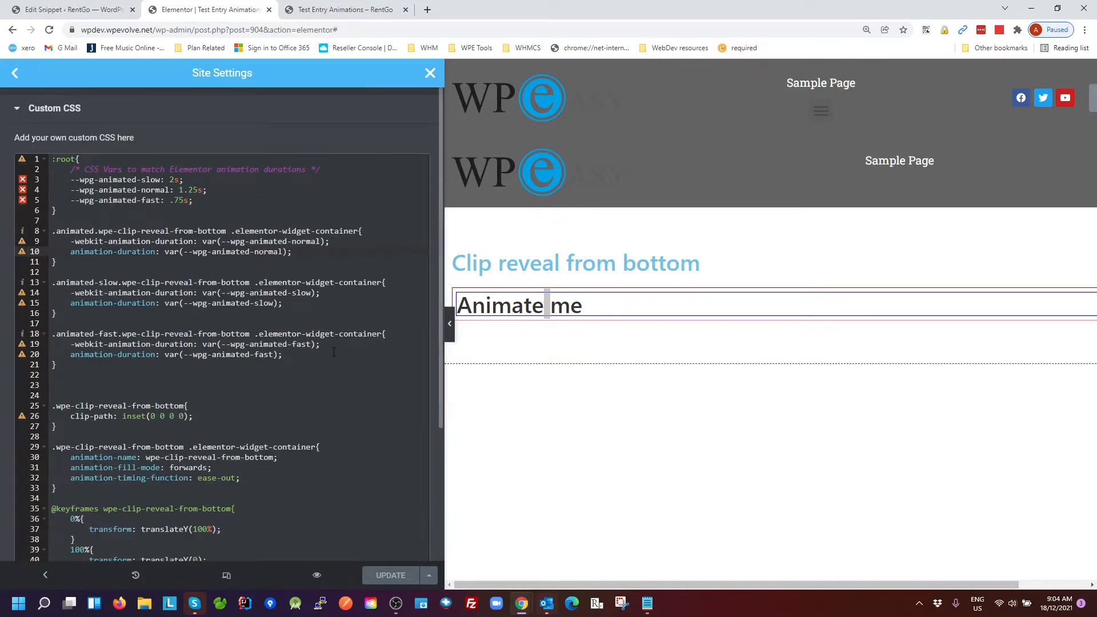
left_click(164, 367)
left_click(100, 398)
key("BackSpace")
left_click(99, 396)
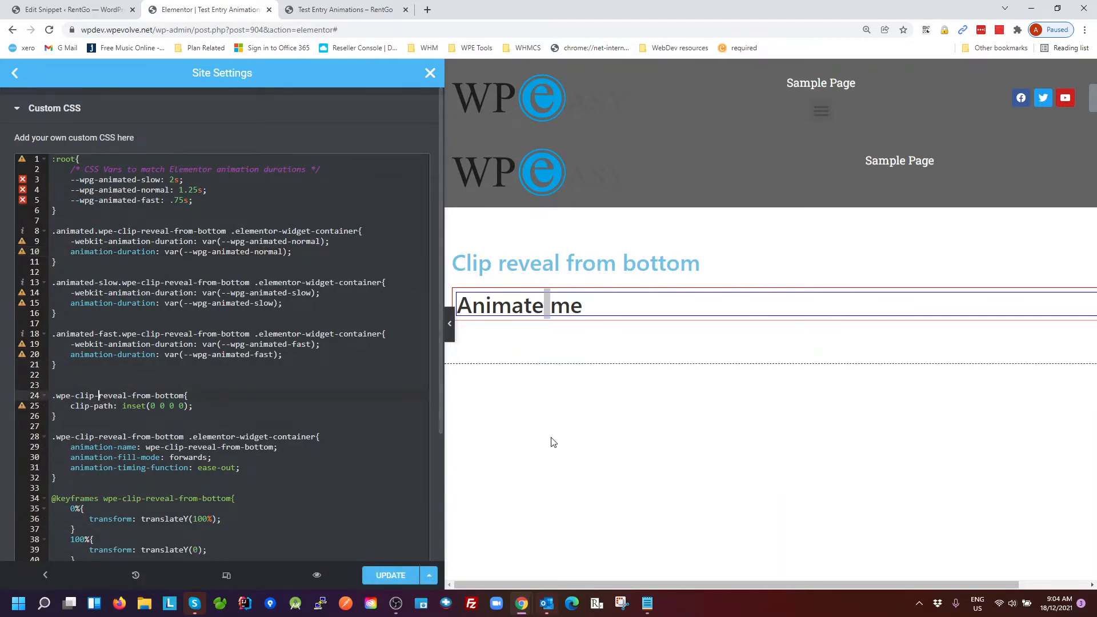
Inspect the "Animate me" heading in the browser's developer tools and select its wrapper div with the wpe-clip-reveal-from-bottom class.
key("F12")
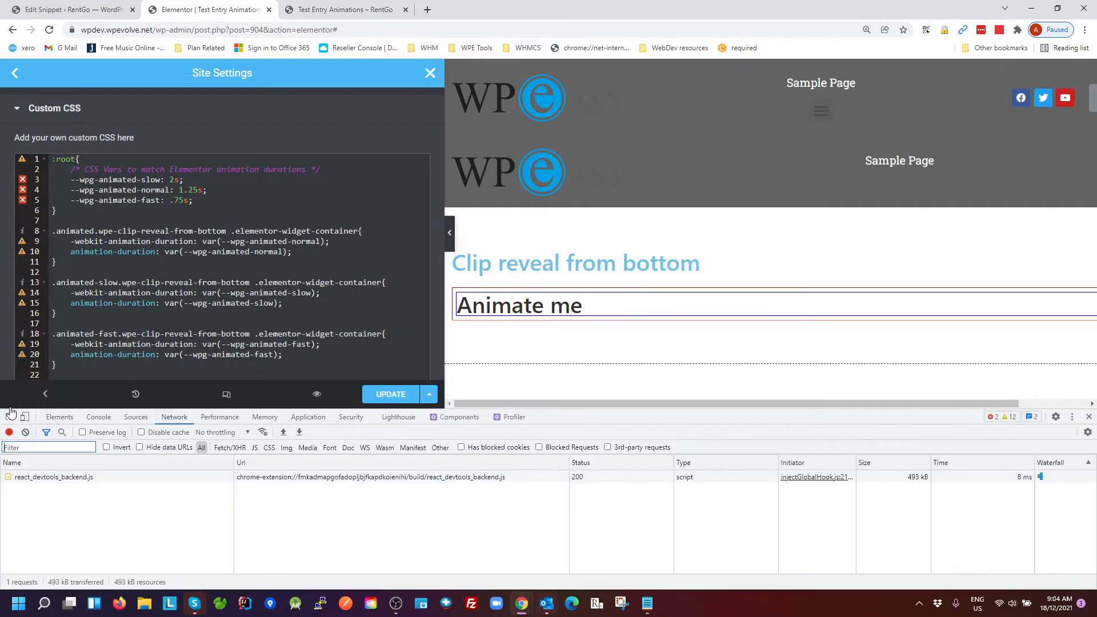
left_click(9, 420)
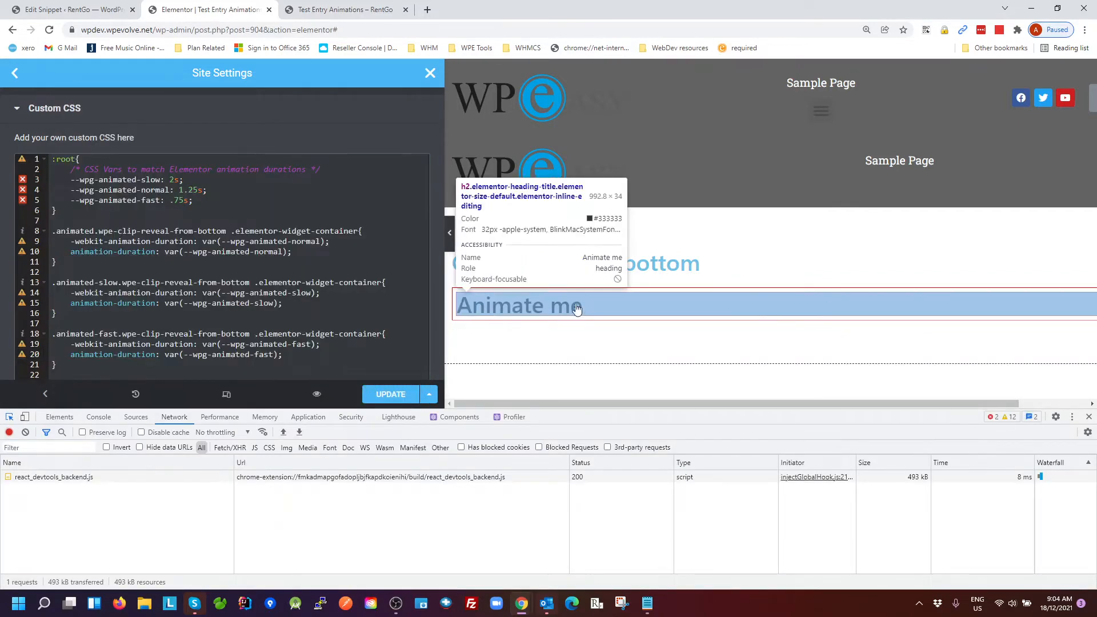
left_click(615, 304)
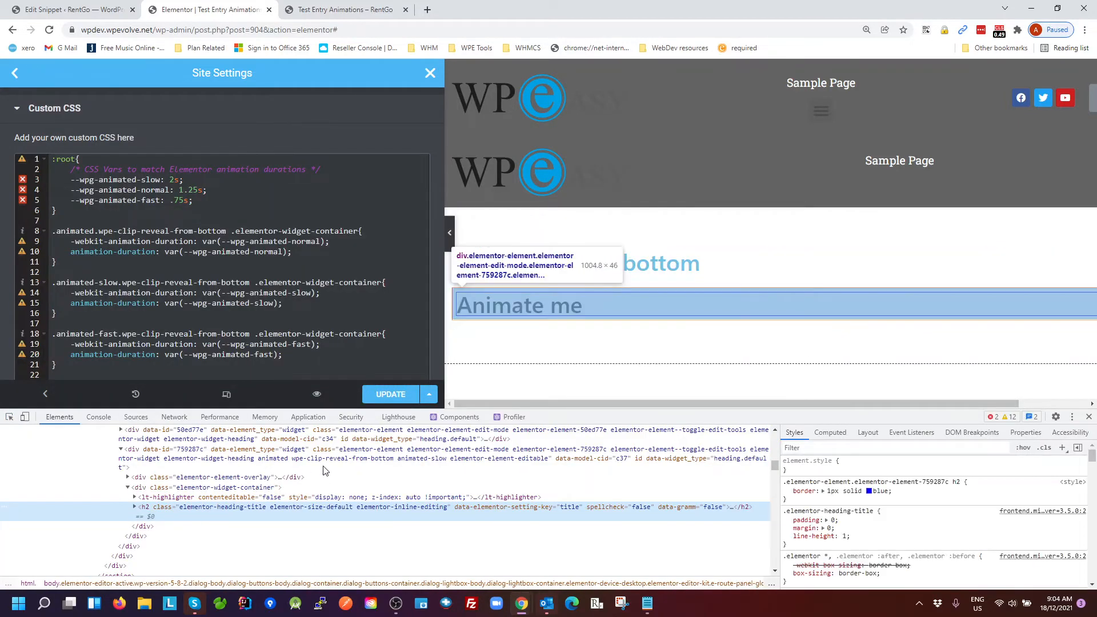
left_click(325, 464)
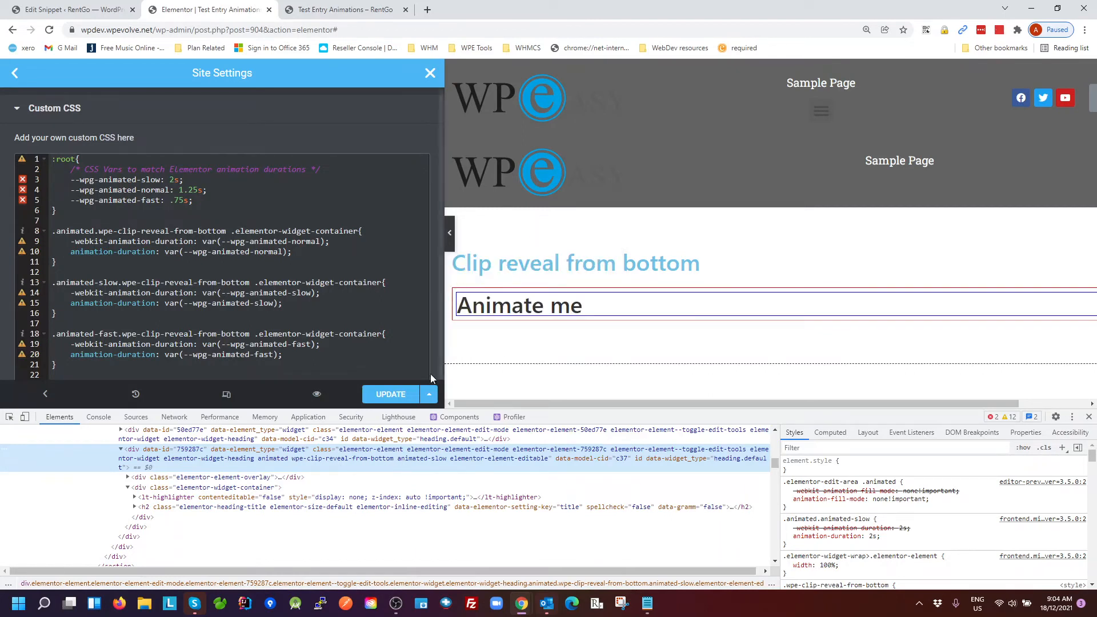
Examine the clip-path inset rule and the .elementor-widget-container selector, and select the matching container div in the markup.
scroll(281, 288, "down", 4)
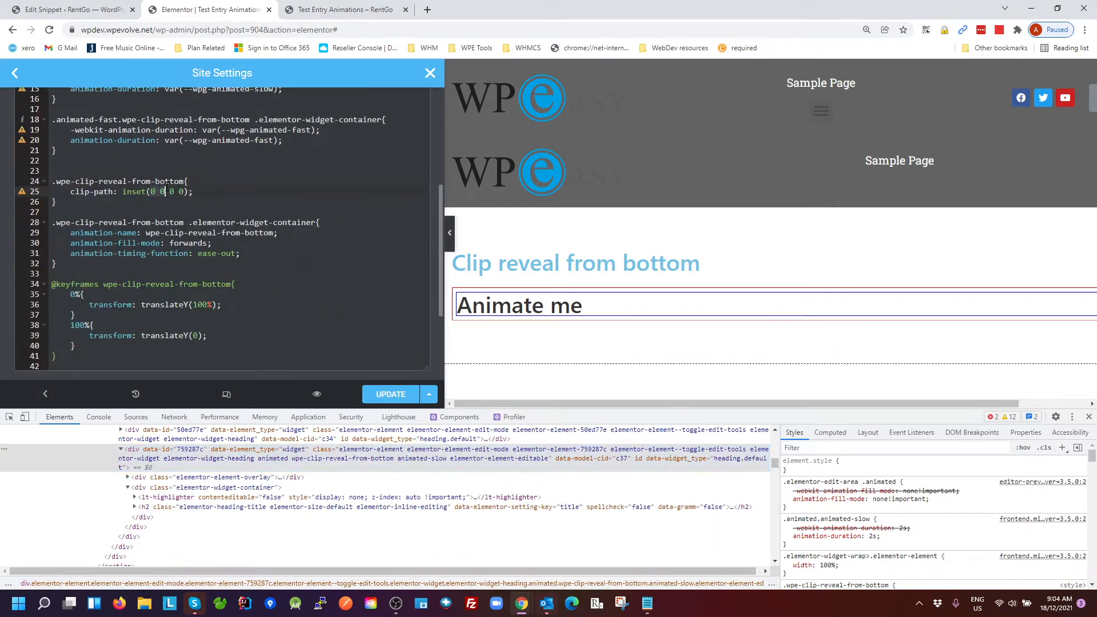
left_click(179, 191)
left_click_drag(189, 222, 316, 222)
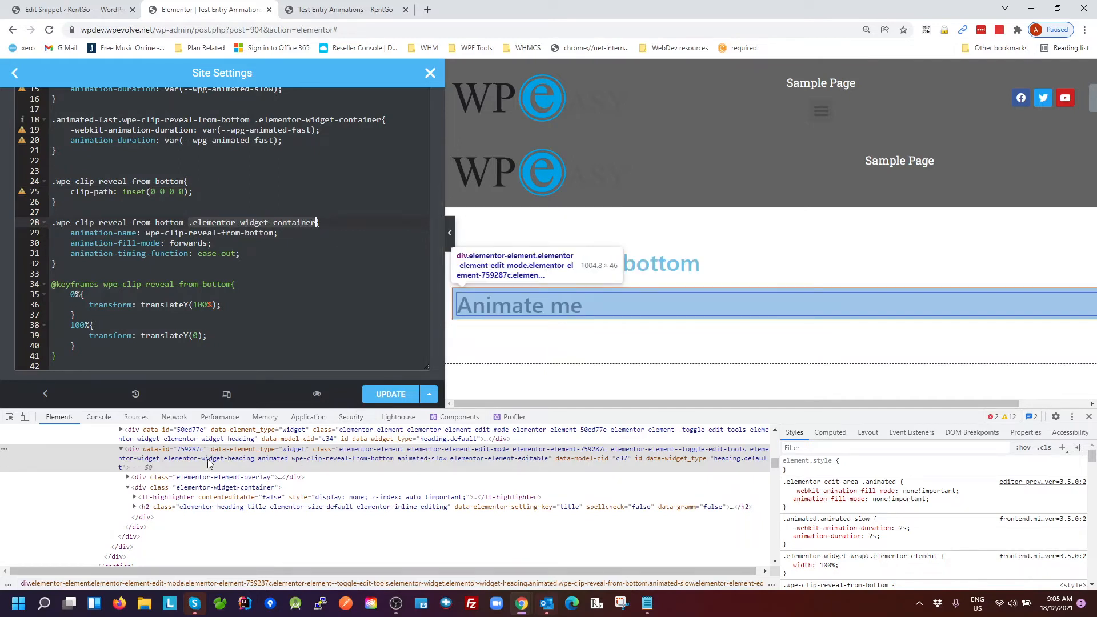
left_click(233, 489)
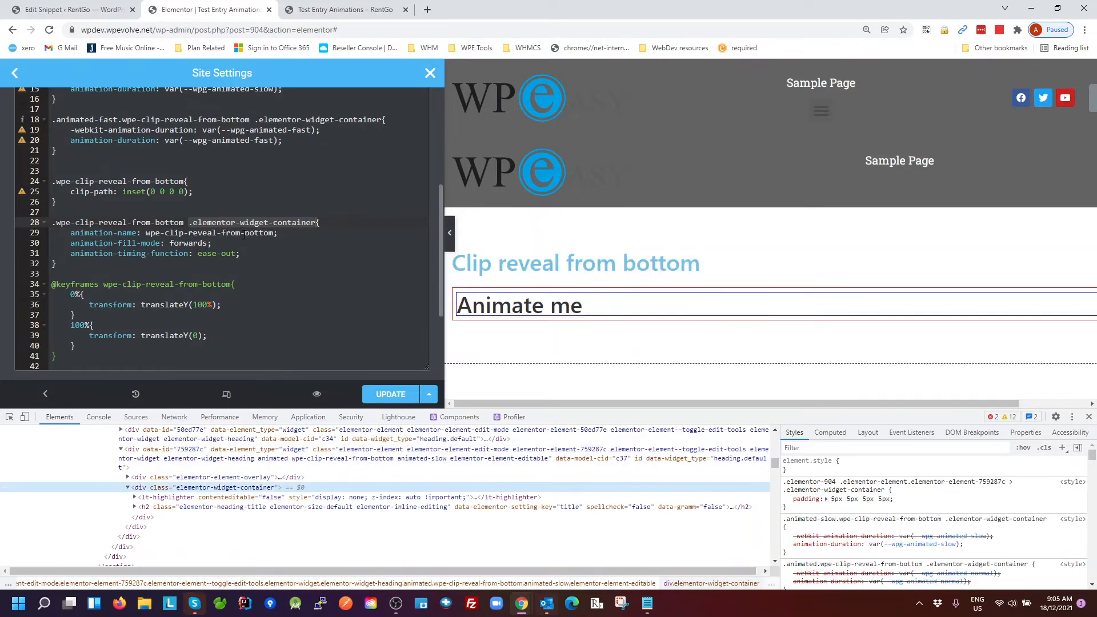
Examine the animation fill mode, the ease-out timing function and the translateY transforms in the wpe-clip-reveal-from-bottom keyframes.
left_click(190, 245)
left_click(218, 255)
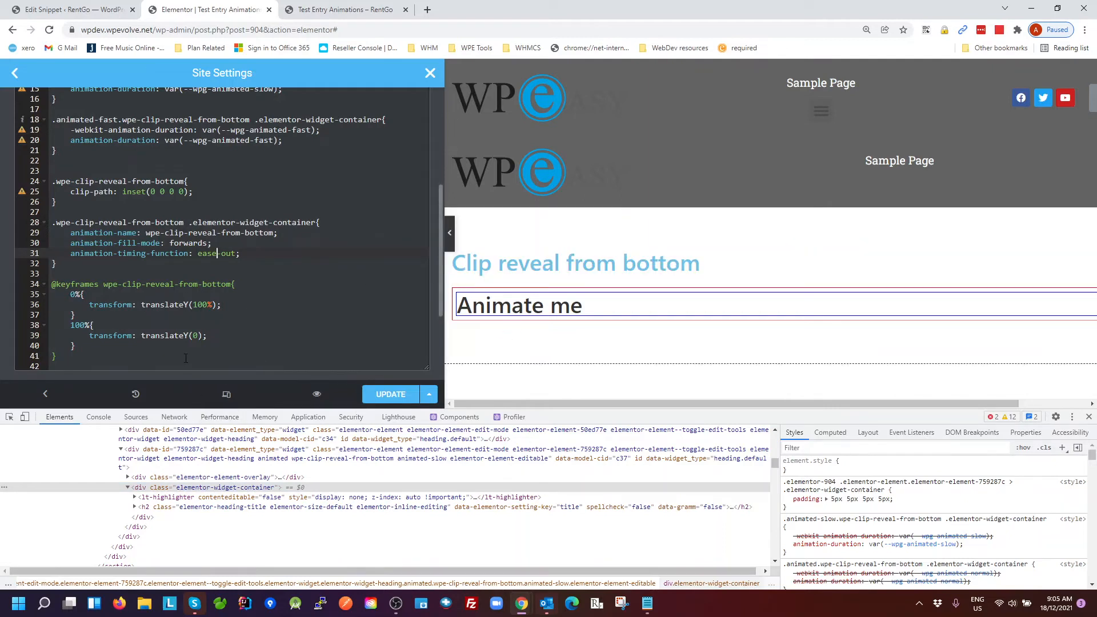
left_click(189, 336)
Compare the --wpg-animated-fast variable with the normal, slow and fast class names in the duration rules.
scroll(259, 337, "up", 4)
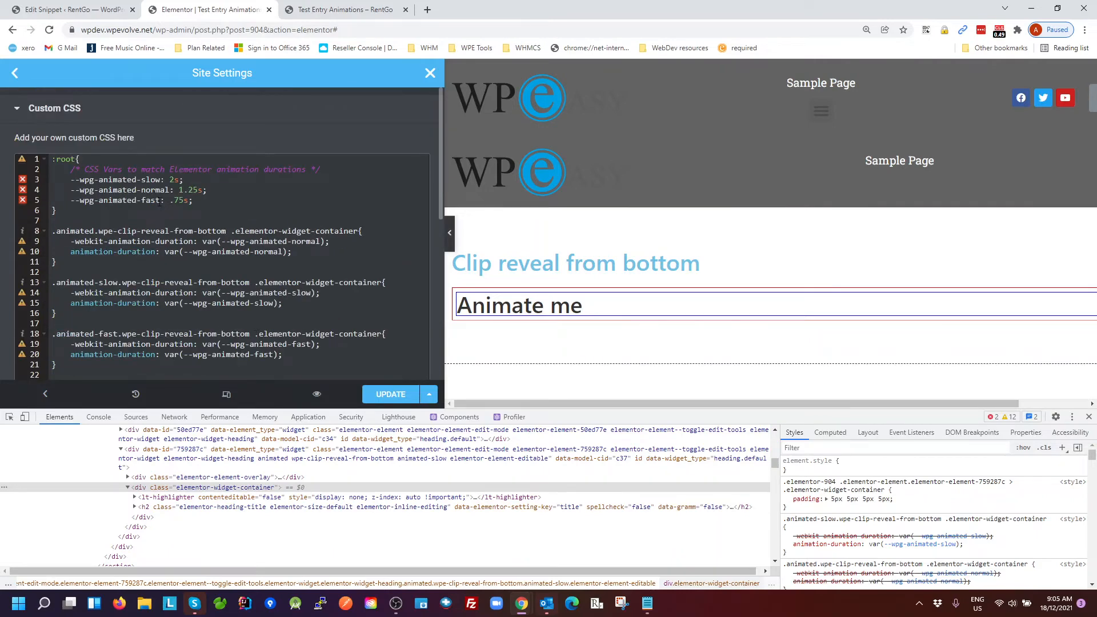
left_click(80, 201)
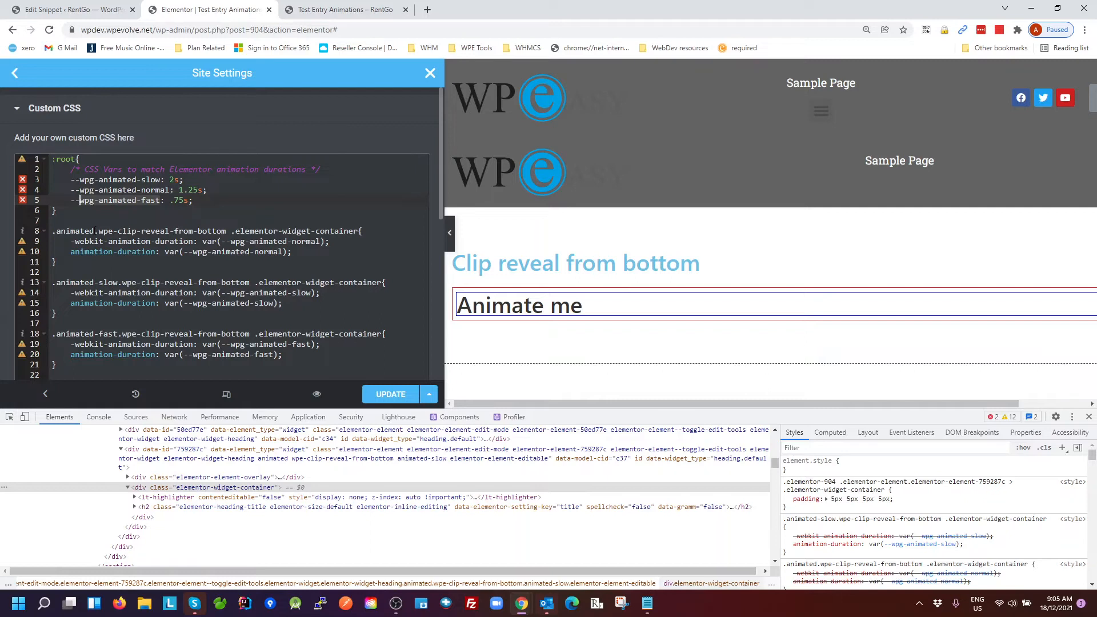
left_click_drag(95, 230, 53, 231)
left_click_drag(117, 276, 52, 282)
left_click_drag(114, 336, 56, 337)
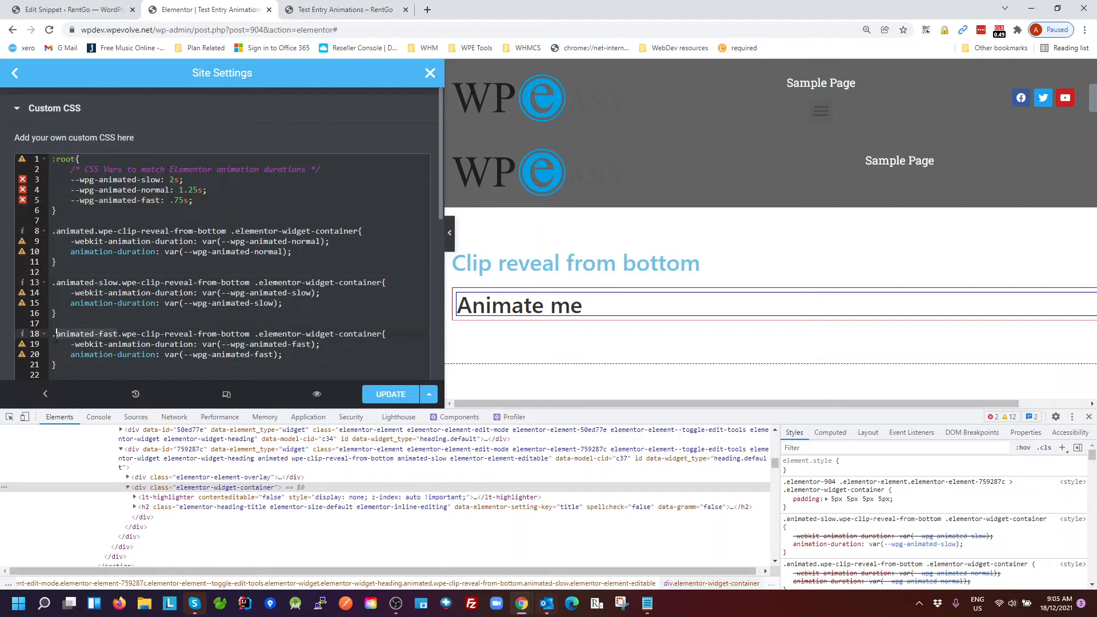
left_click(75, 337)
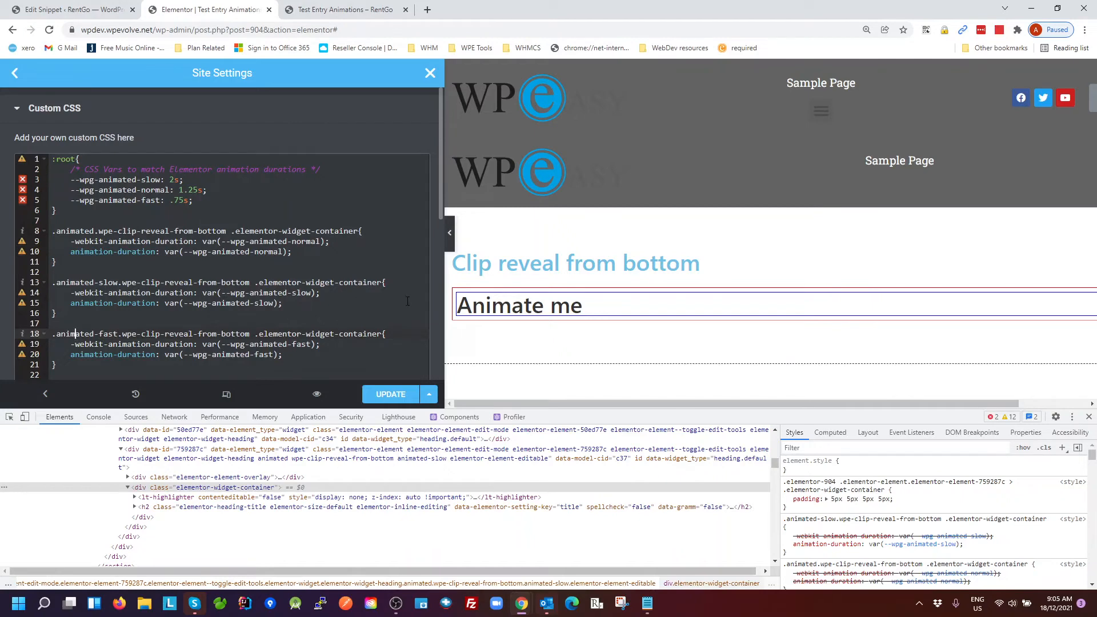
Close Site Settings and save the Custom CSS changes.
left_click(428, 71)
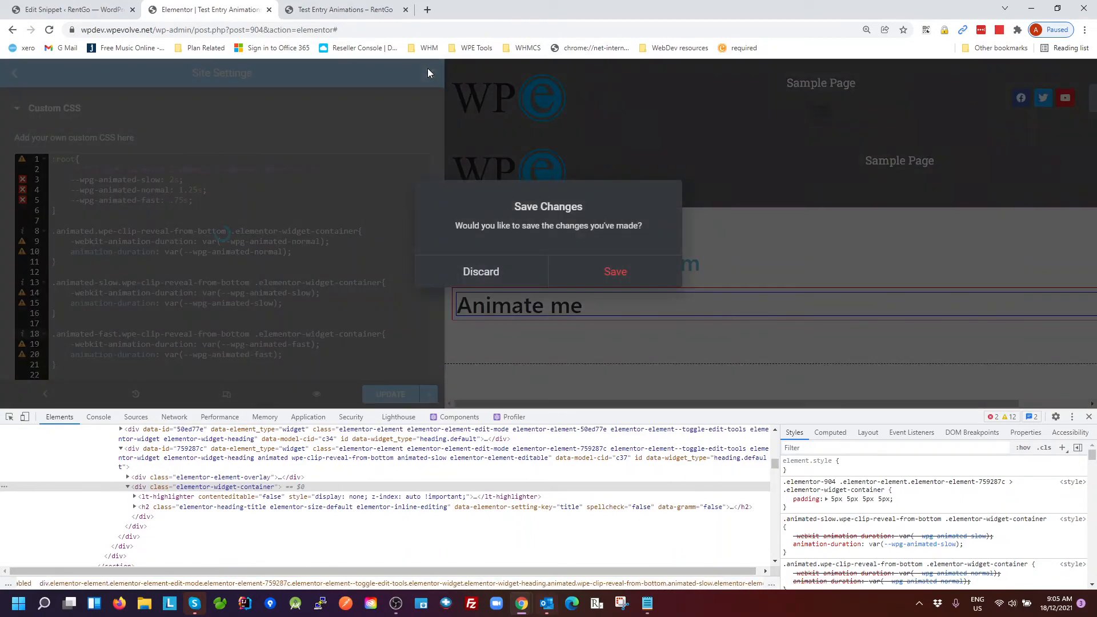
left_click(617, 273)
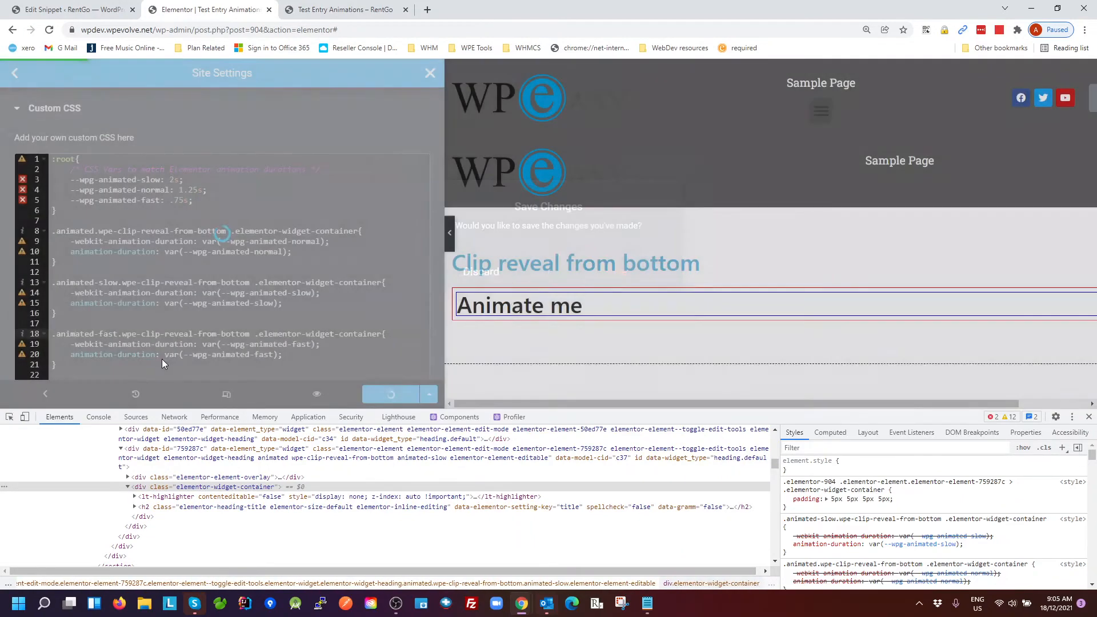
left_click(269, 353)
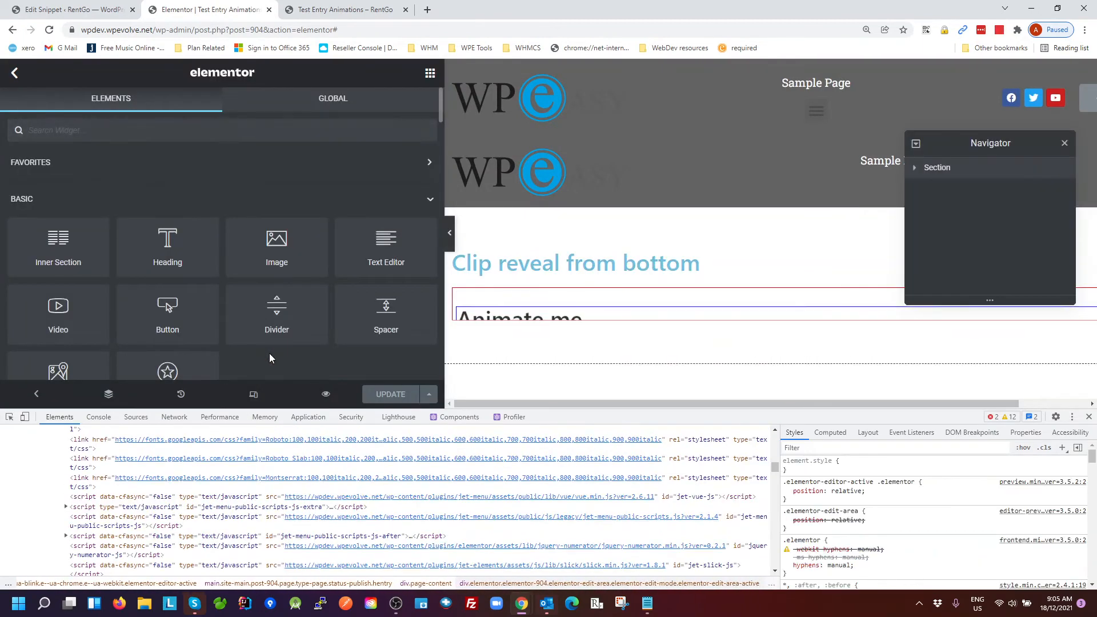
In the "Animate me" heading's Motion Effects, try the Normal and Slow animation durations, and set the duration to Fast.
left_click(492, 312)
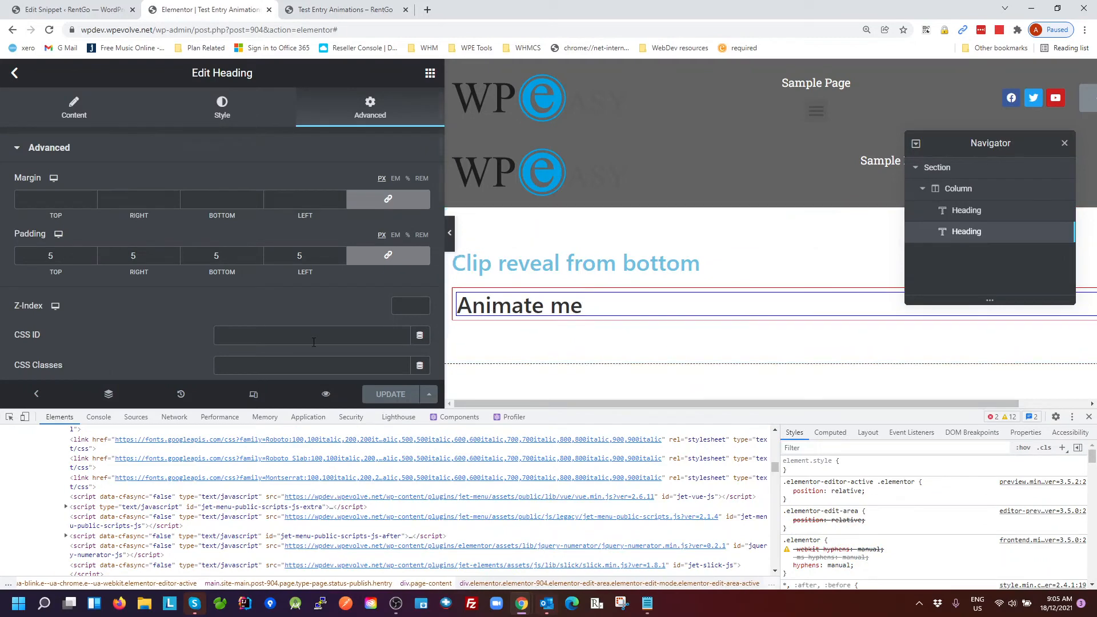
scroll(375, 206, "down", 4)
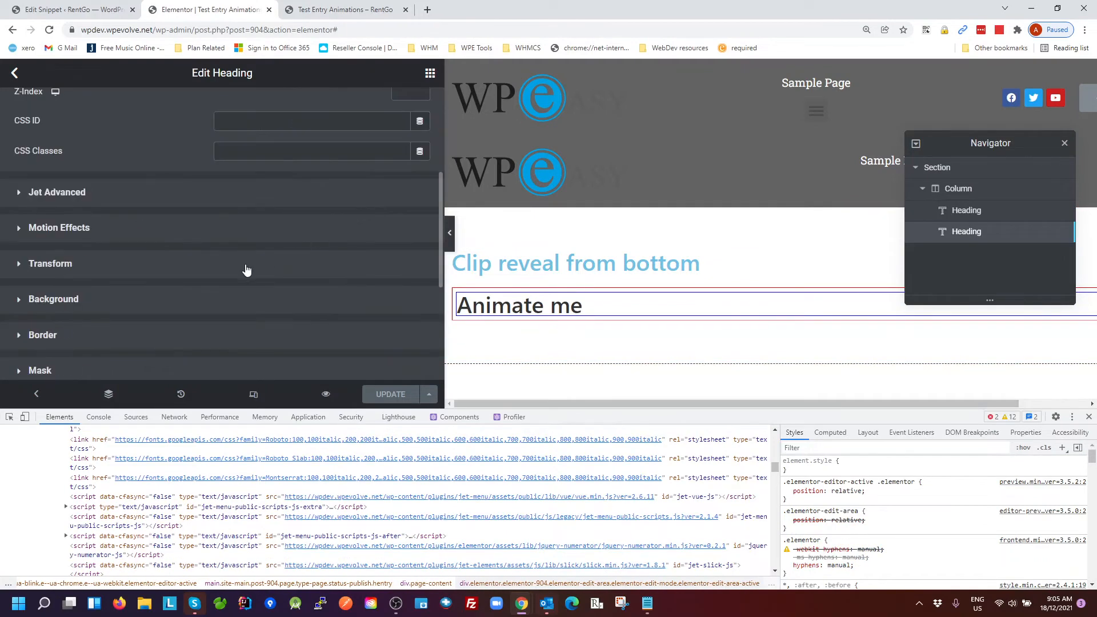
left_click(132, 233)
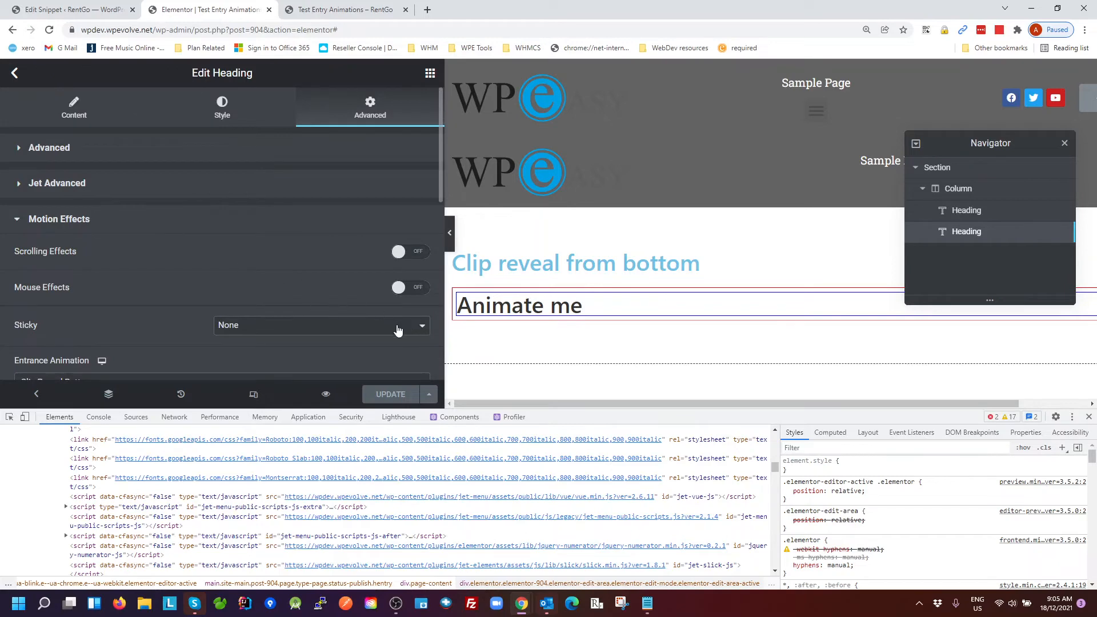
scroll(407, 331, "down", 3)
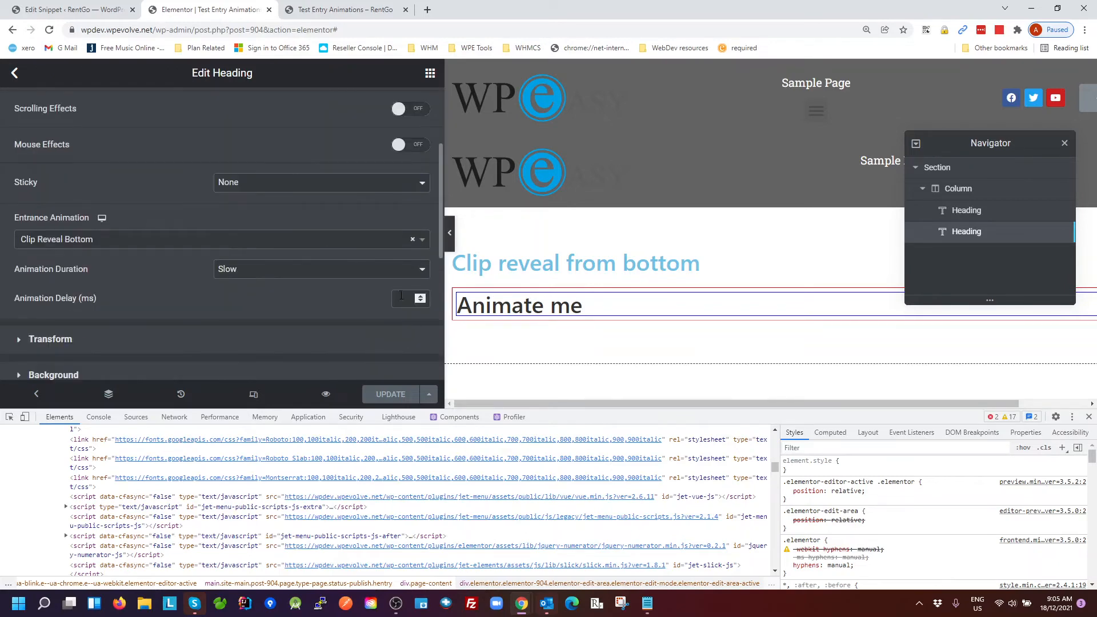
left_click(412, 273)
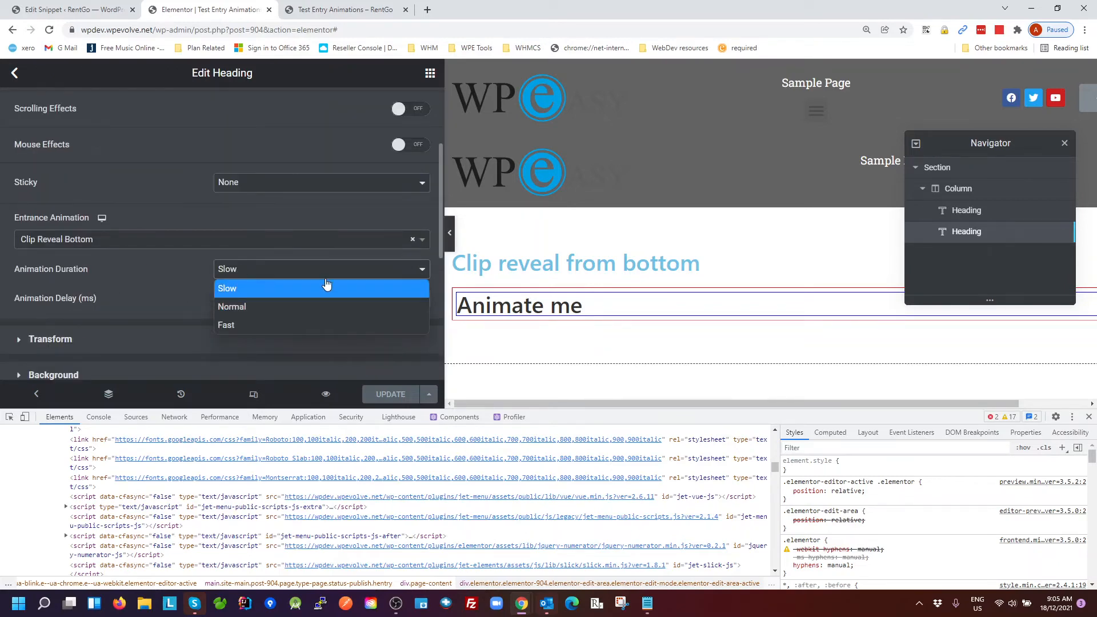
left_click(255, 309)
left_click(290, 270)
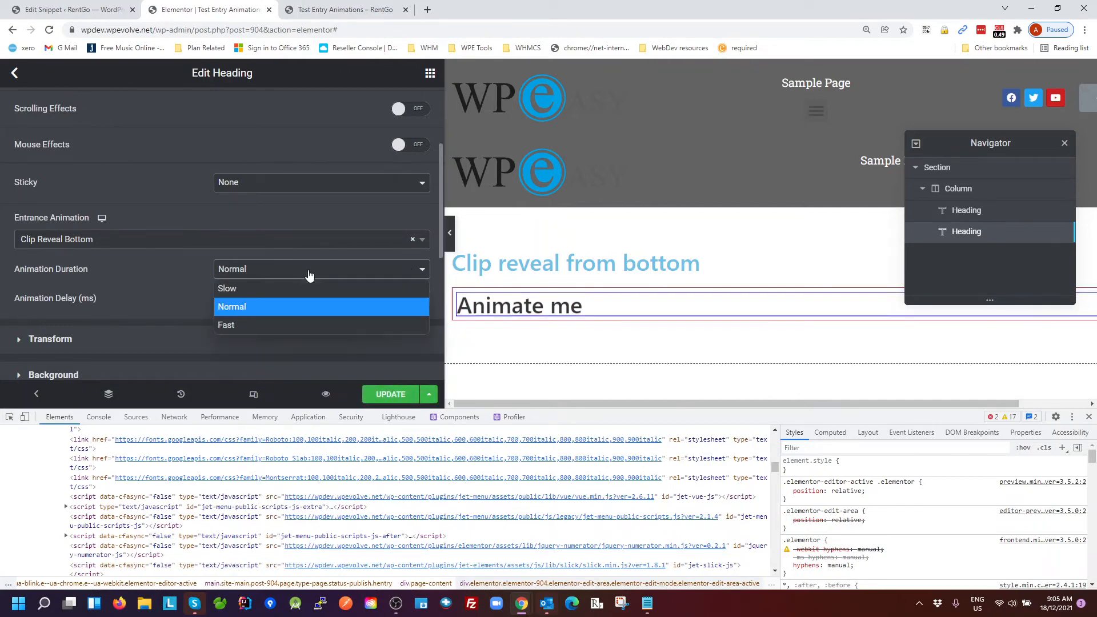
left_click(289, 286)
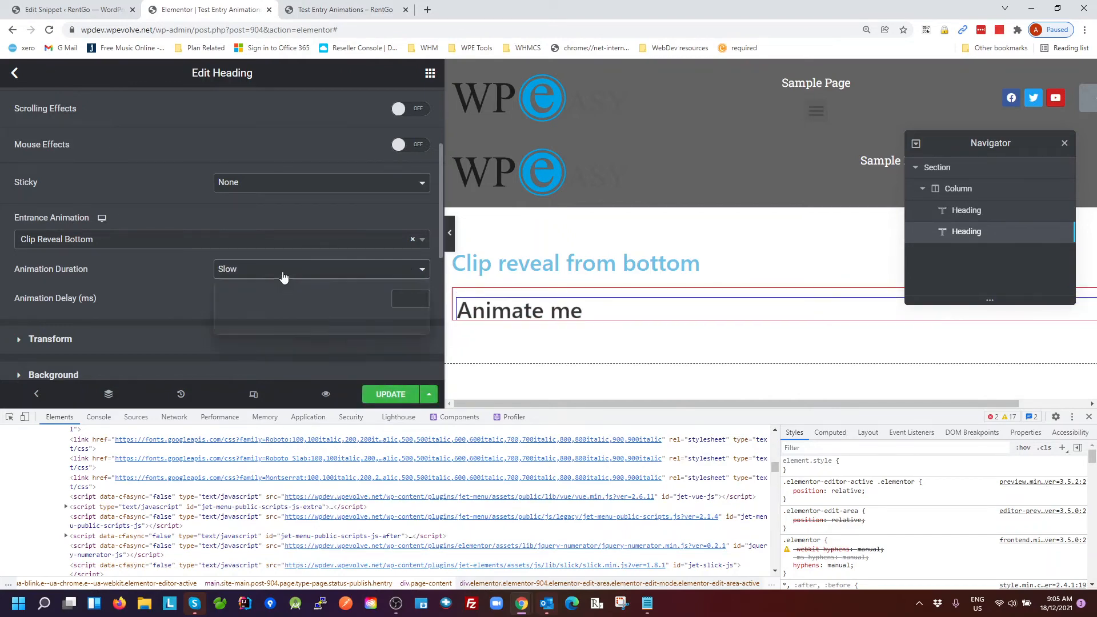
left_click(282, 273)
left_click(257, 331)
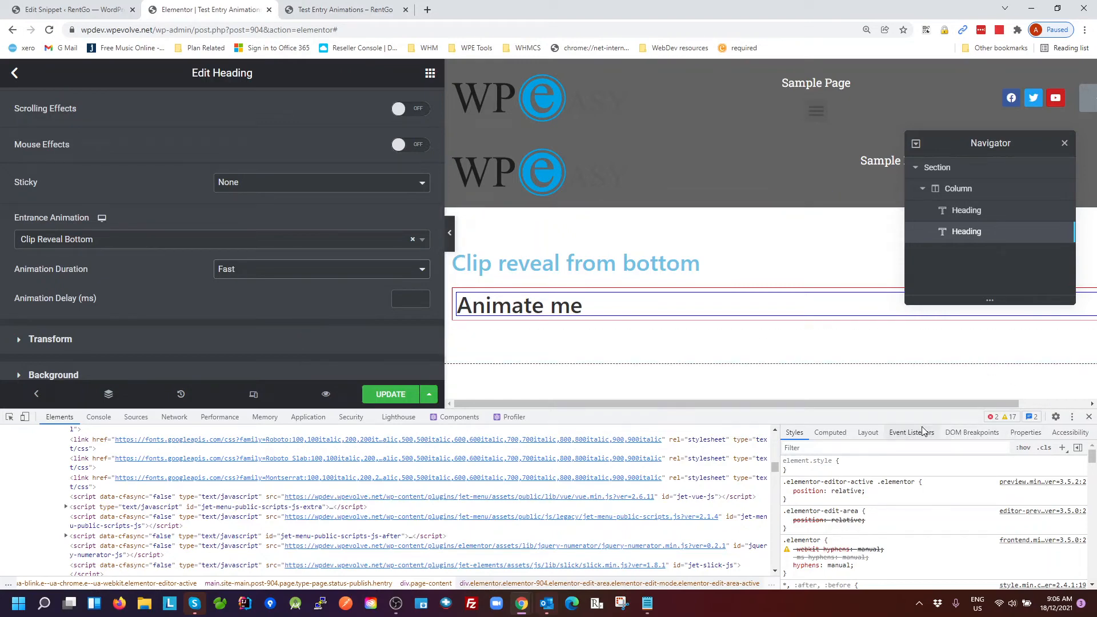
Switch to the Elementor Entrance Animations snippet and examine its code, the wpe-clip-reveal-from-bottom key and the Clip Reveal Bottom label.
left_click(100, 10)
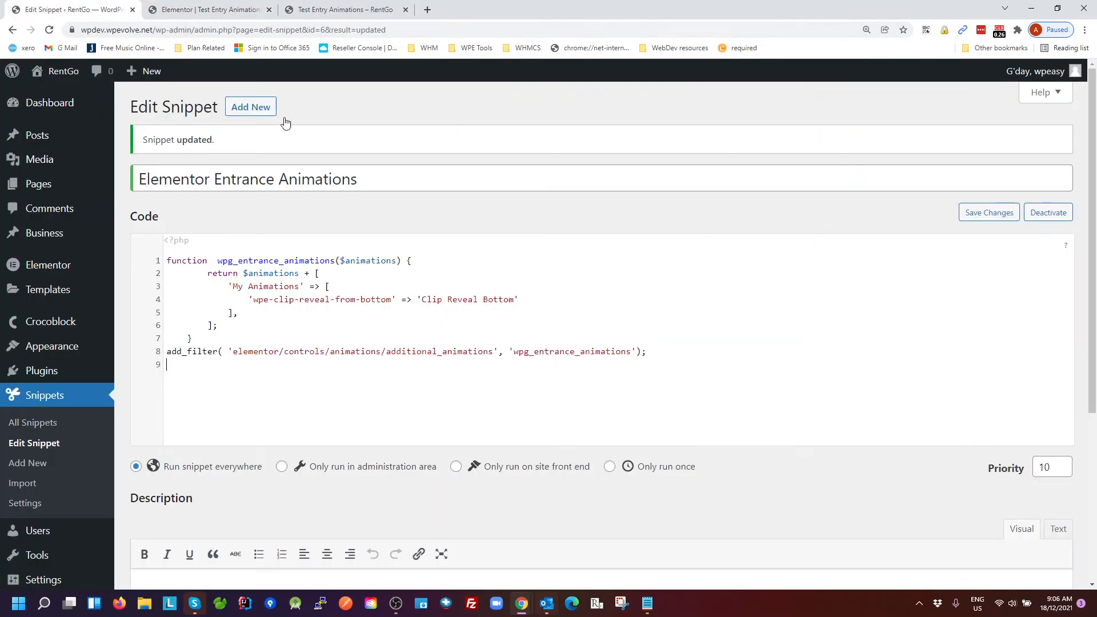
left_click_drag(313, 314, 219, 325)
left_click_drag(166, 261, 690, 362)
left_click(690, 364)
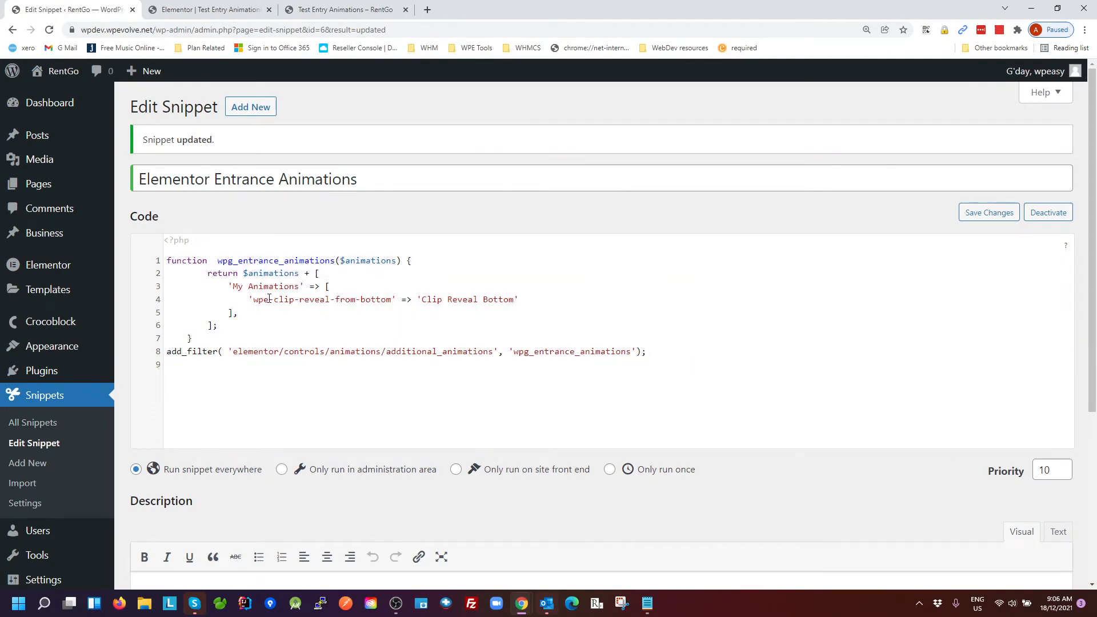
left_click_drag(256, 299, 396, 301)
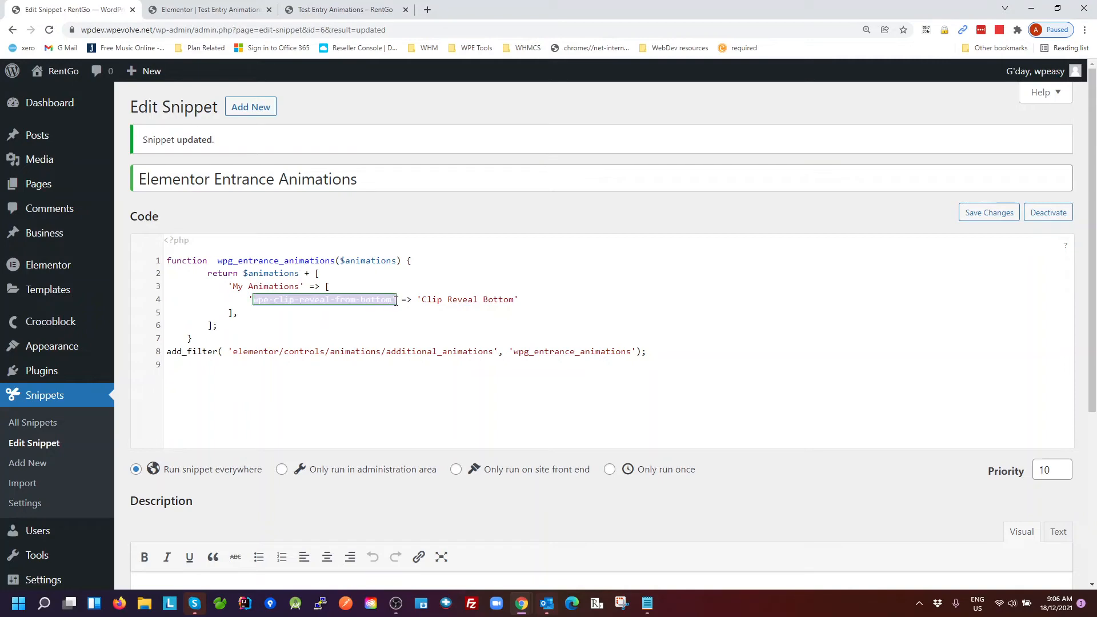
left_click_drag(518, 299, 428, 299)
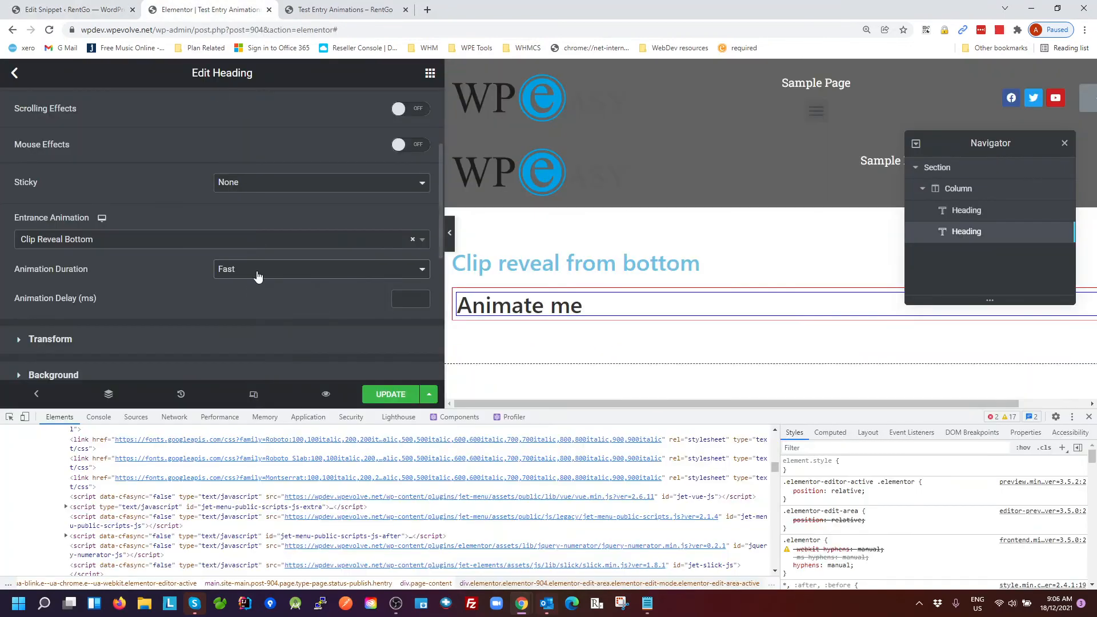
In the "Animate me" heading's Motion Effects, inspect the Clip Reveal Bottom entry under My Animations in the entrance animation choices.
left_click(186, 10)
left_click(154, 249)
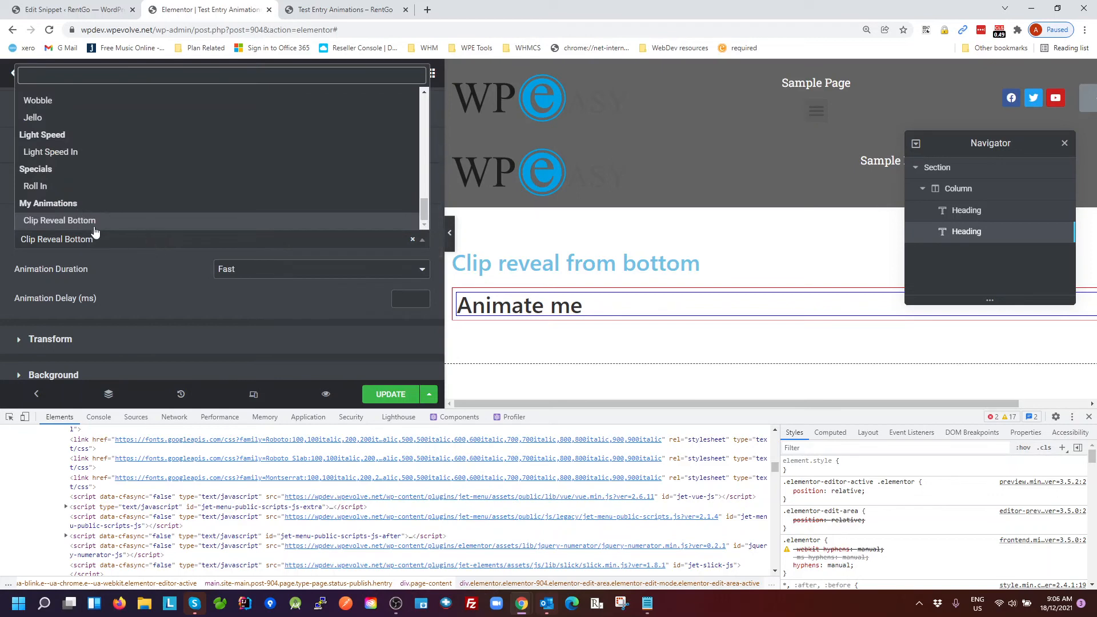
left_click(236, 314)
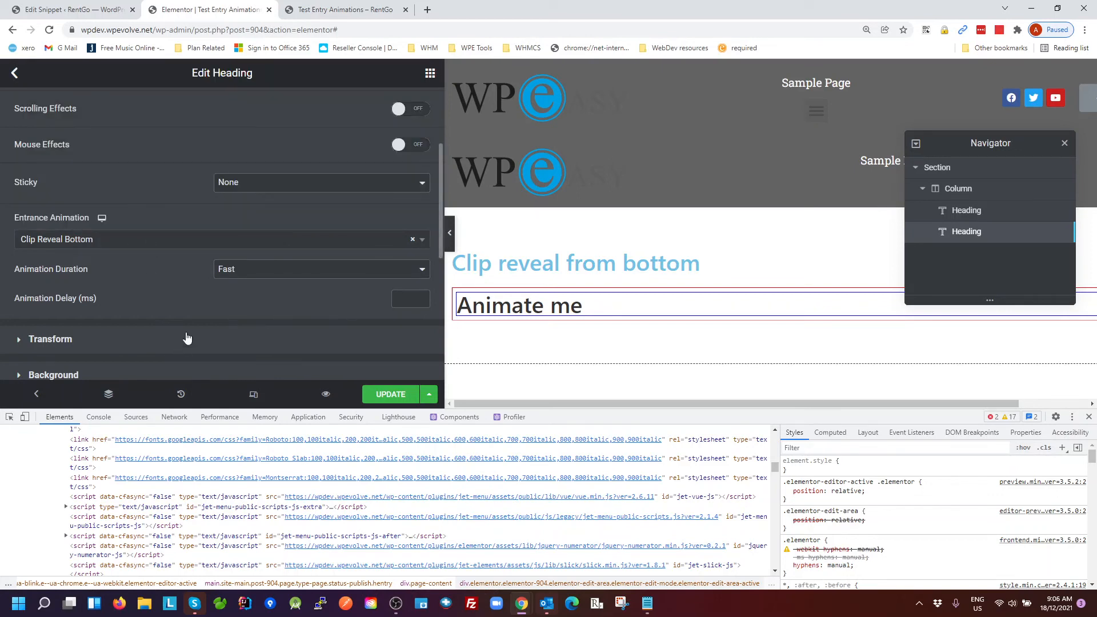
Compare the wpe-clip-reveal-from-bottom class in the site-wide Custom CSS with the key in the PHP snippet, and review its keyframes.
left_click(15, 74)
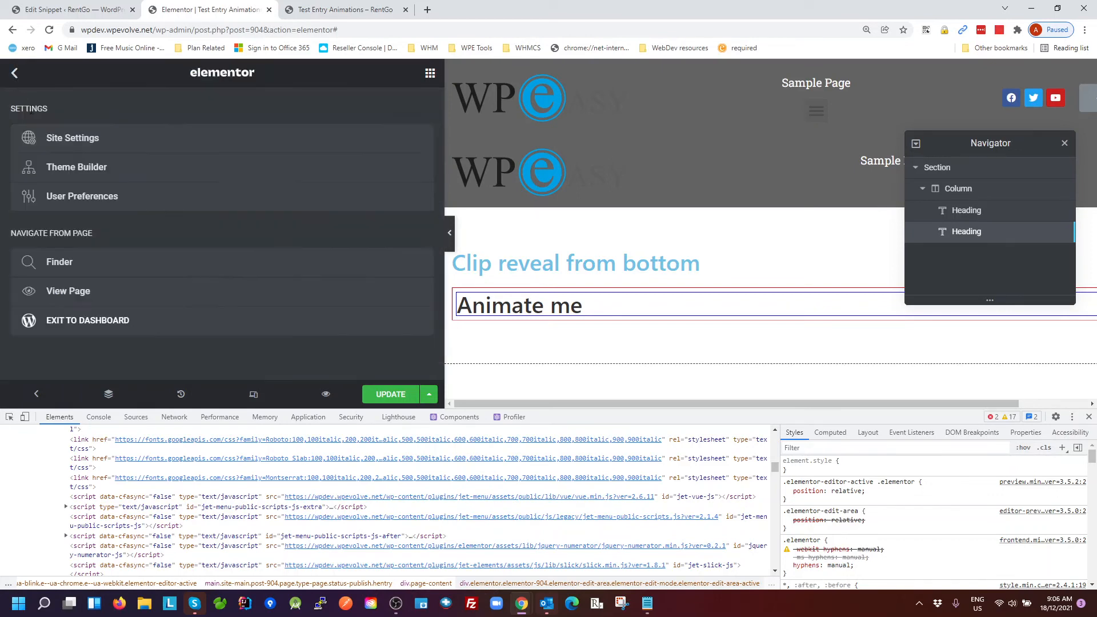
left_click(63, 142)
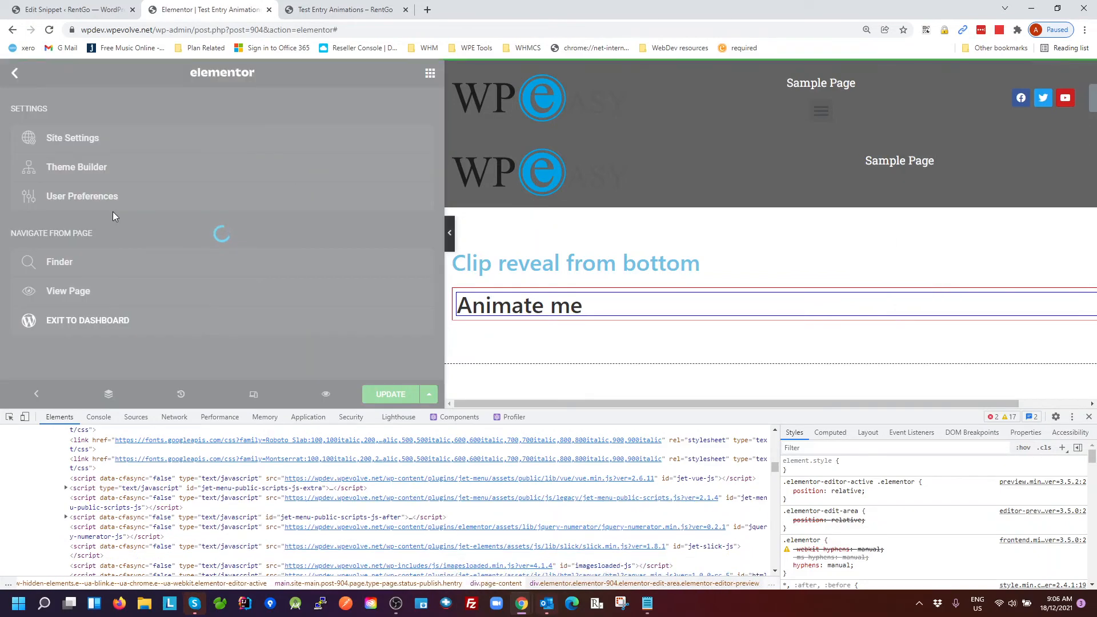
scroll(114, 211, "down", 5)
left_click(92, 233)
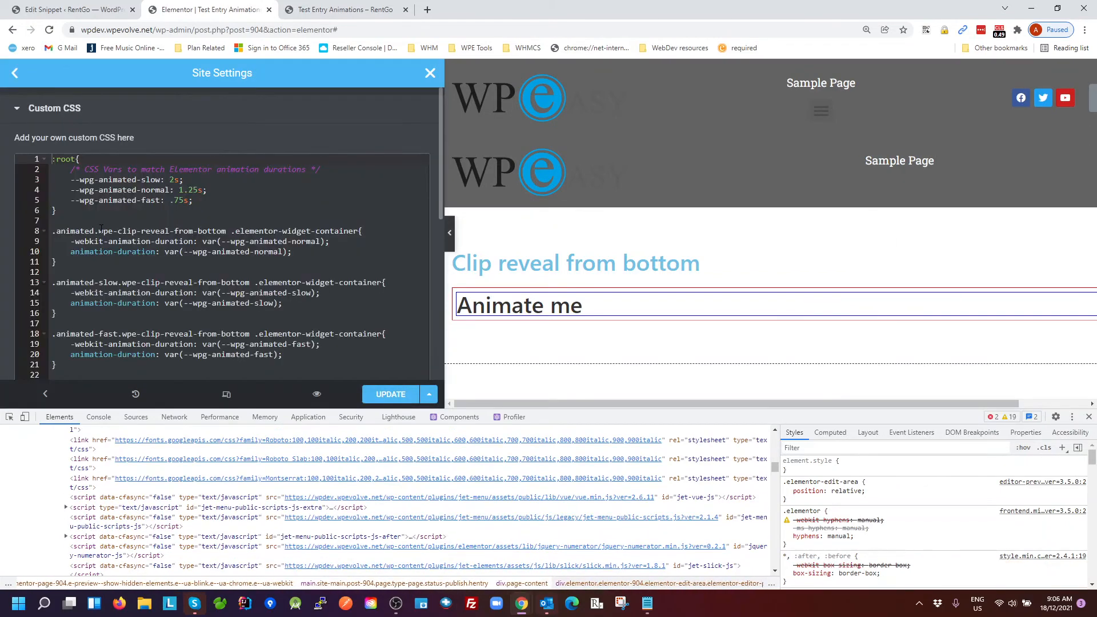
left_click(80, 11)
left_click_drag(392, 299, 257, 300)
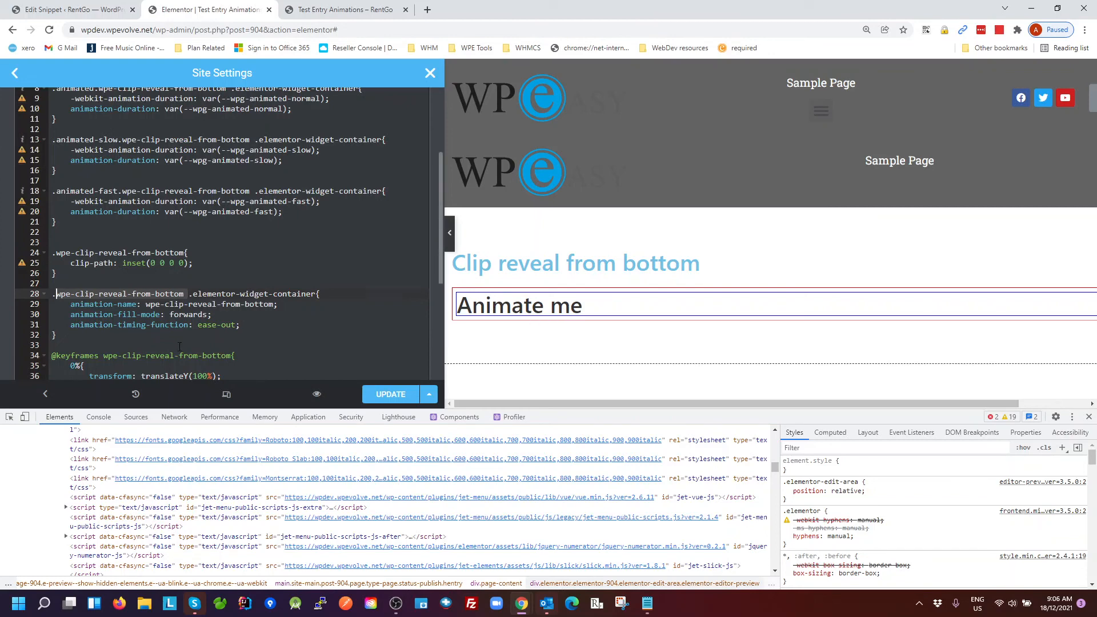
scroll(177, 299, "down", 2)
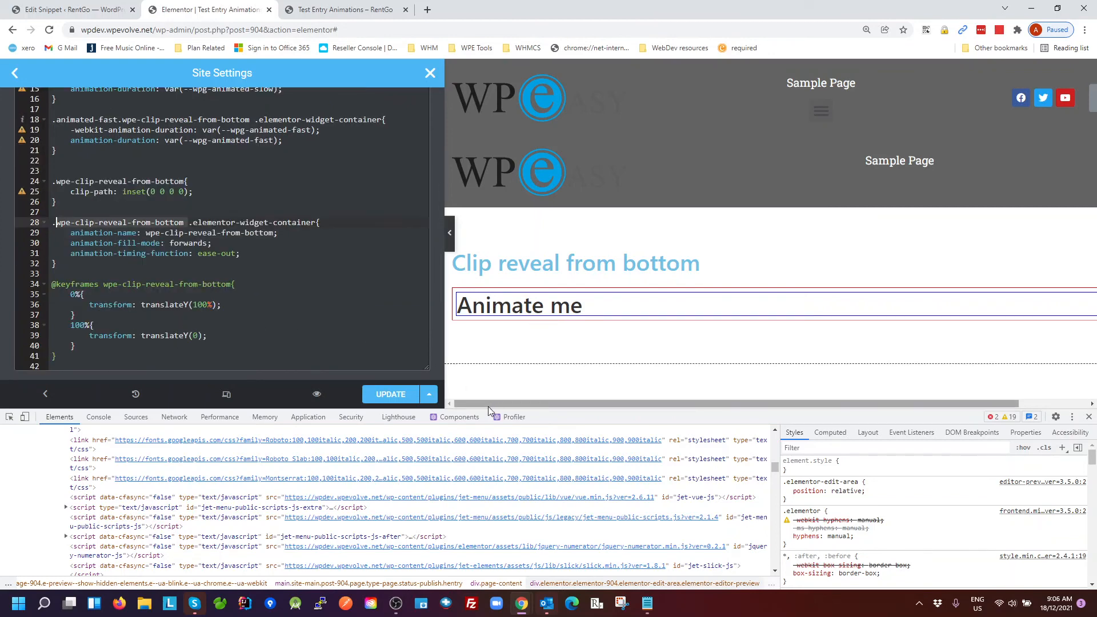
left_click(430, 73)
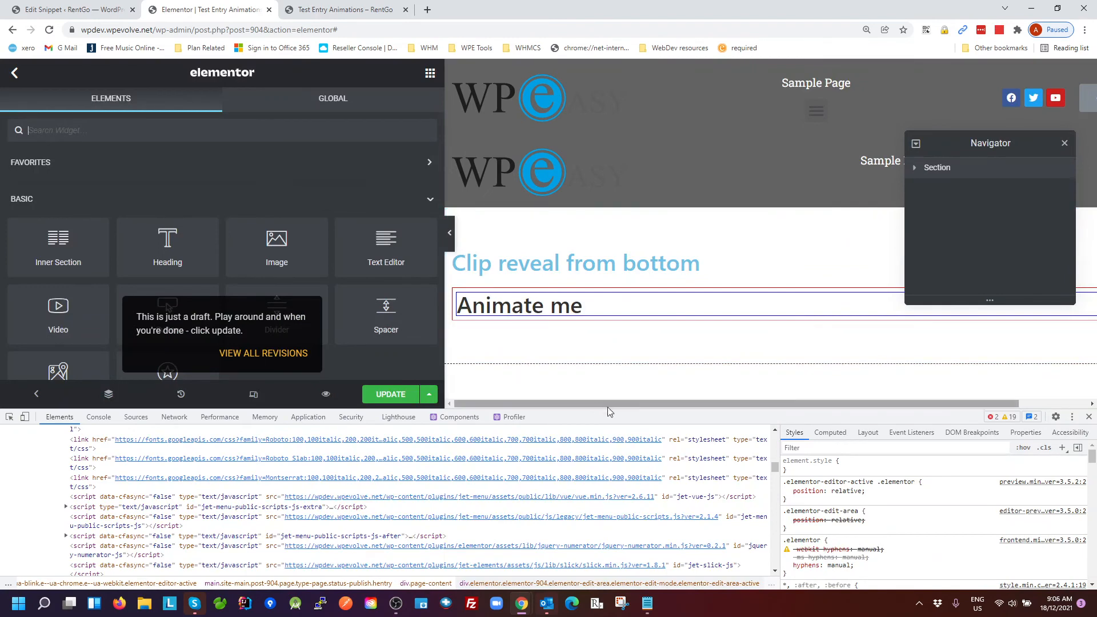
Close the developer tools, delete the red and blue border rules from the "Animate me" heading's Custom CSS, and update the page.
left_click(1088, 417)
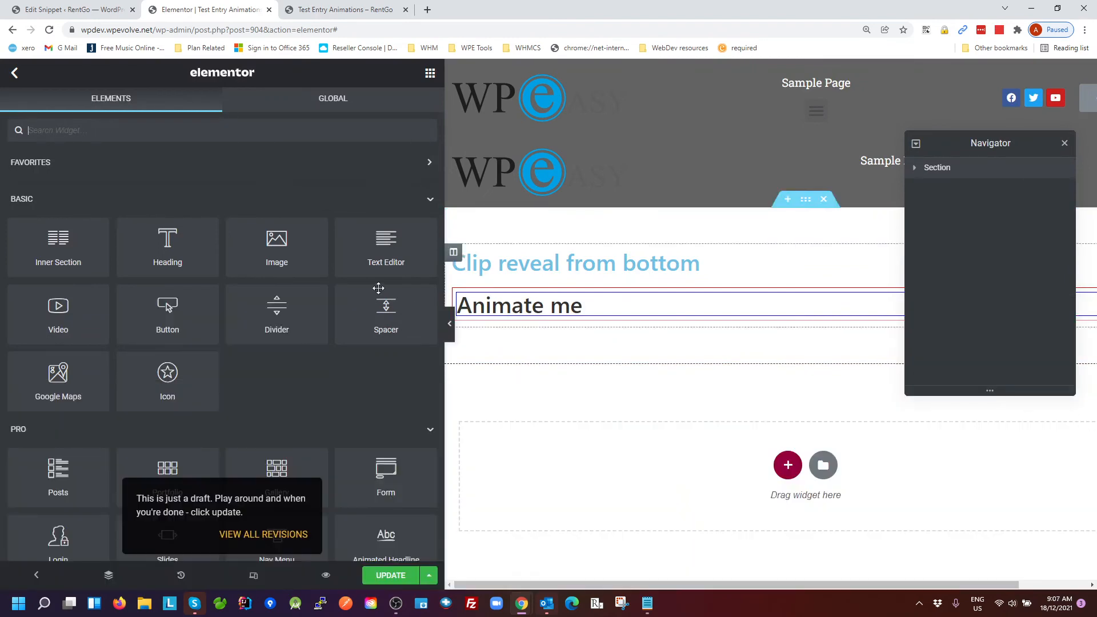
left_click(526, 304)
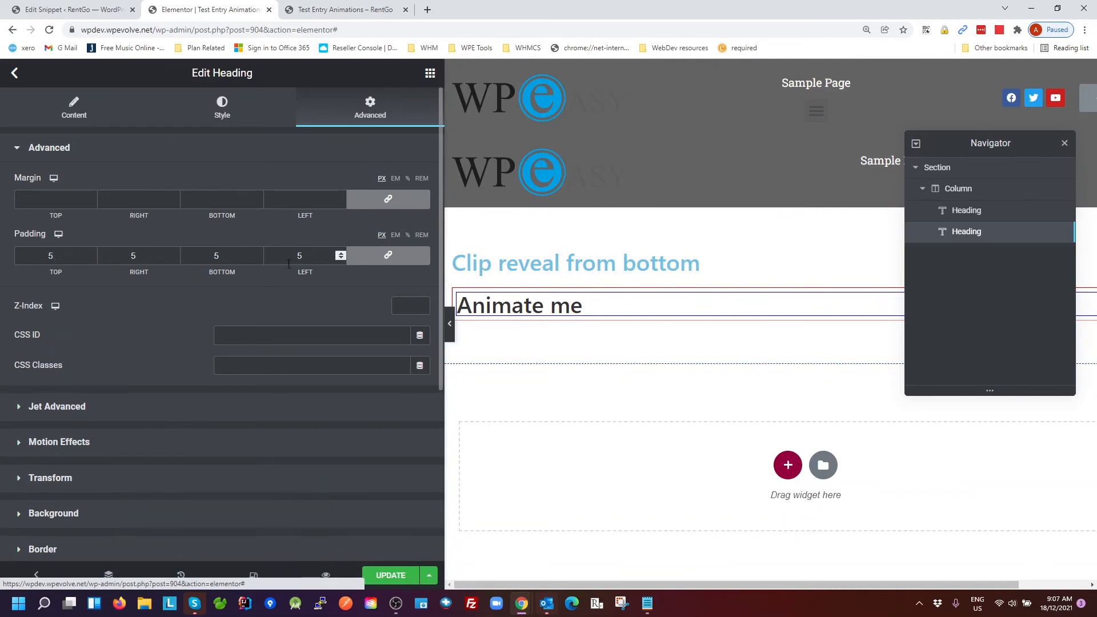
scroll(103, 400, "down", 5)
left_click(100, 461)
scroll(100, 468, "down", 5)
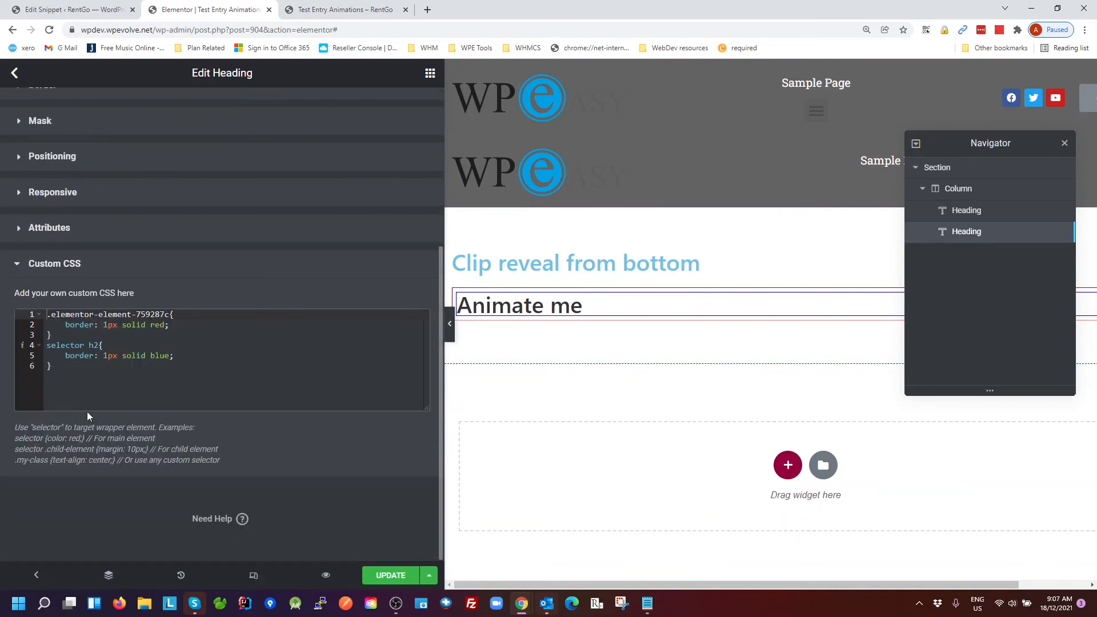
left_click_drag(85, 406, 44, 316)
key("BackSpace")
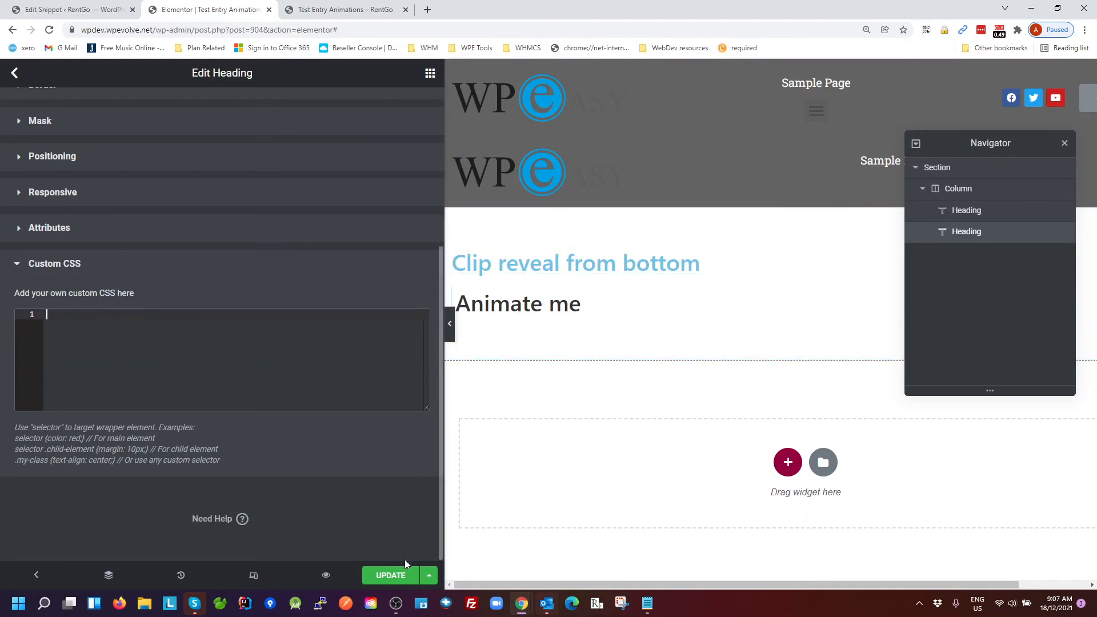
left_click(400, 575)
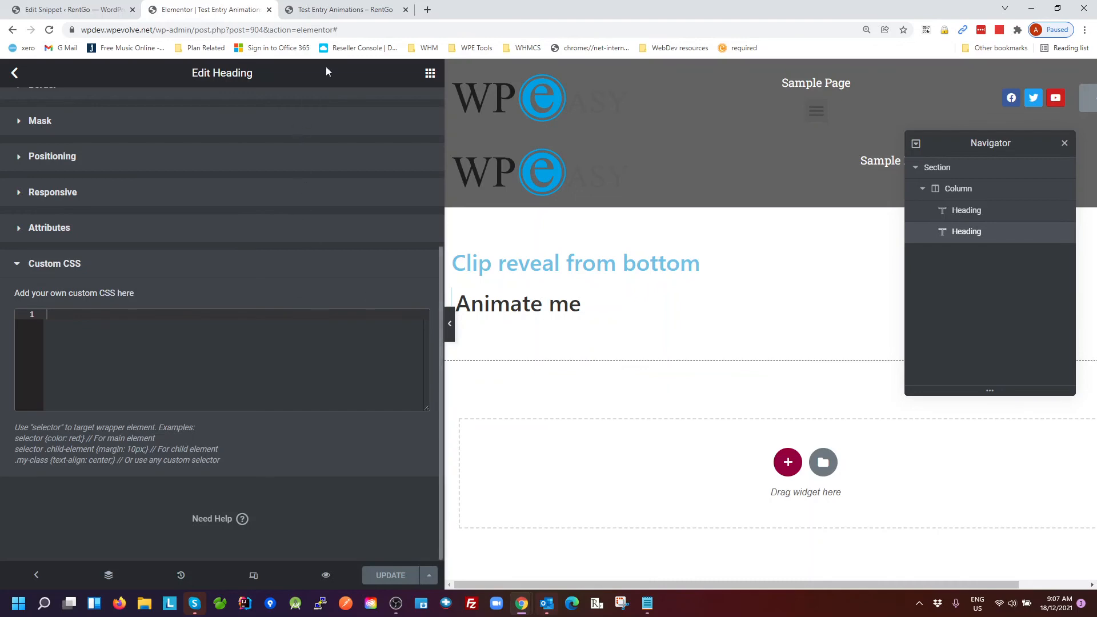
Reload the live Test Entry Animations page and replay the "Animate me" heading's entrance animation without the borders.
left_click(337, 10)
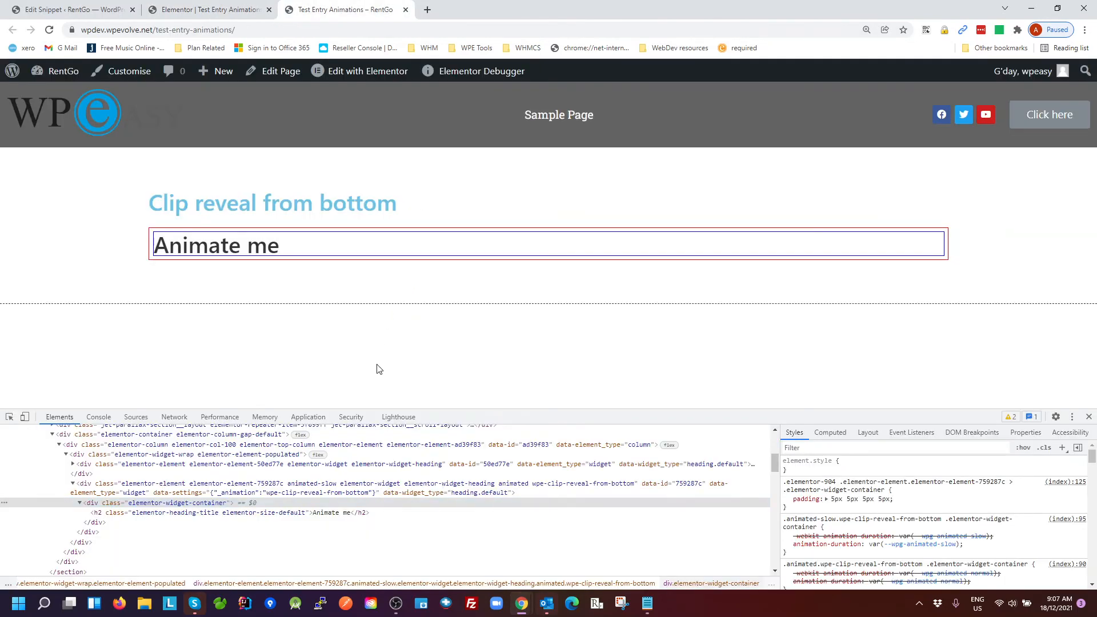
key("F5")
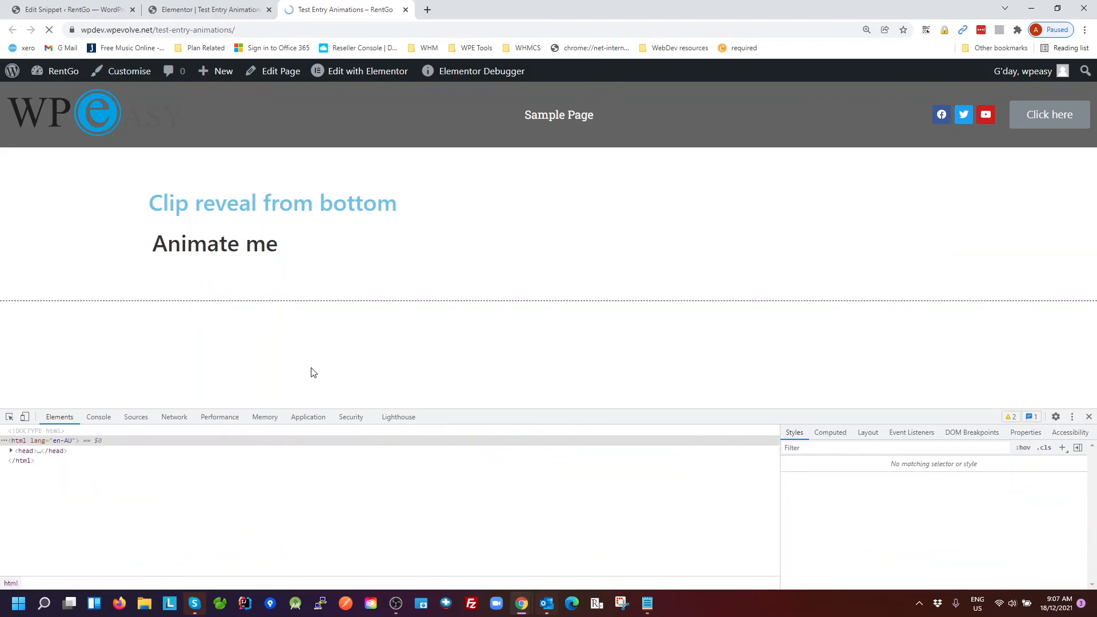
left_click_drag(220, 246, 312, 280)
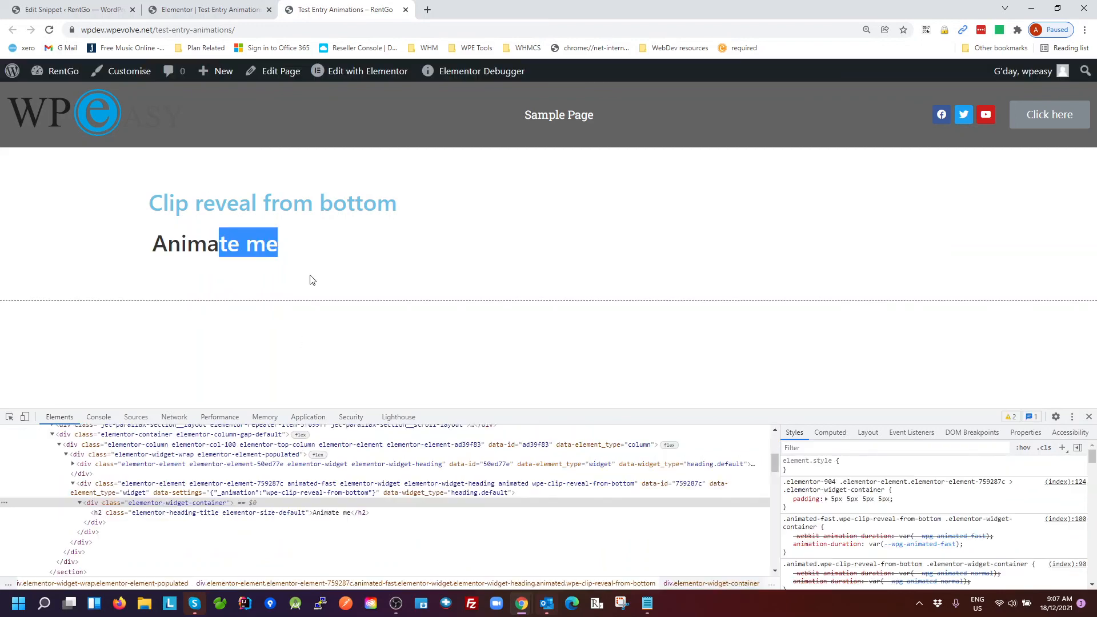
left_click(50, 30)
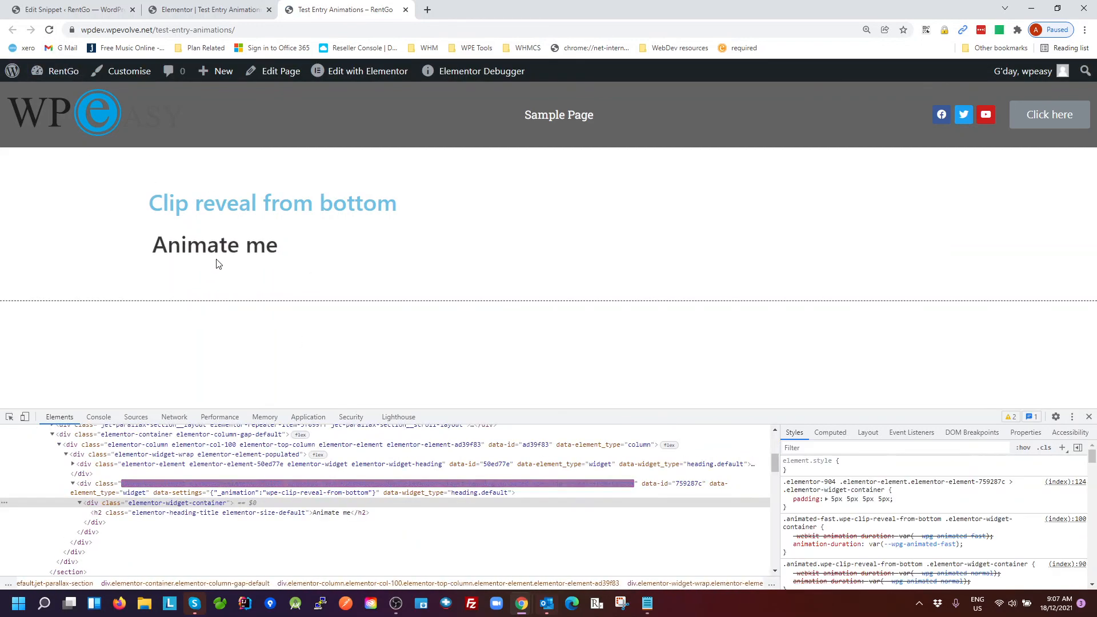